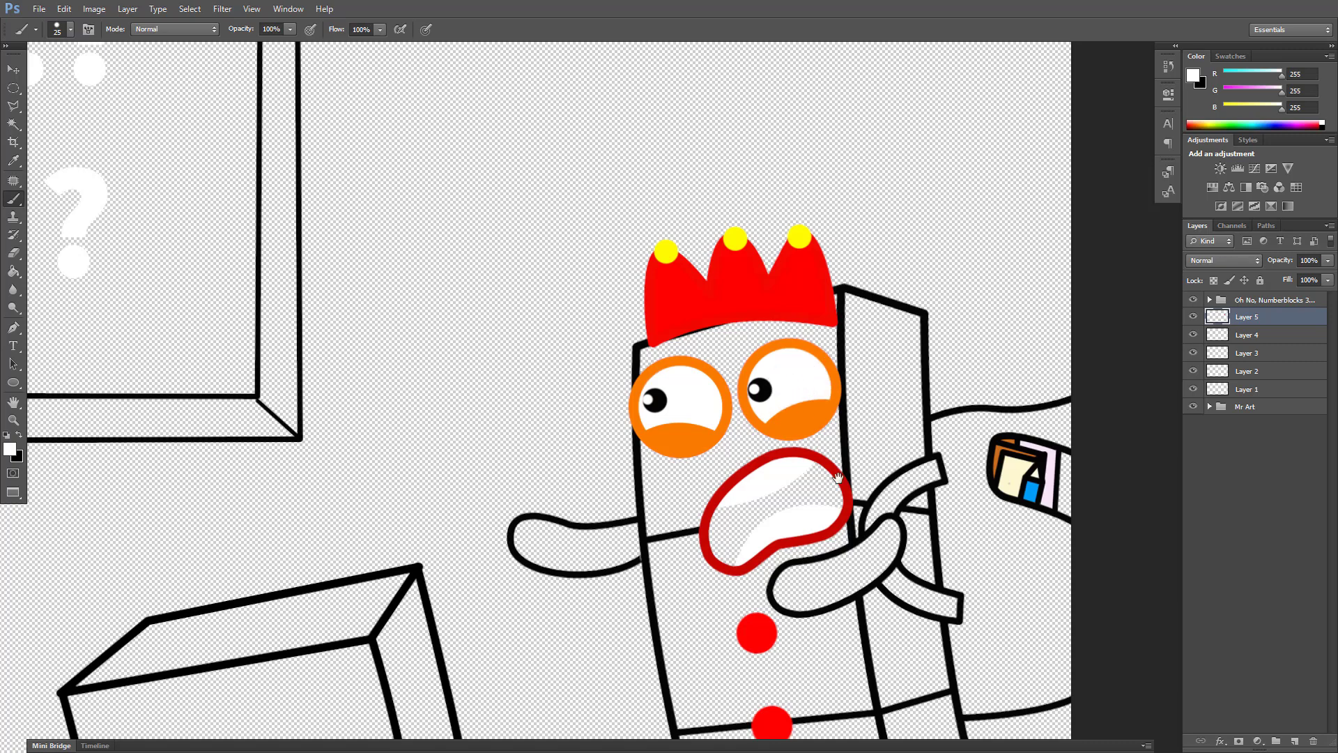
# - Paint the crowned character's teeth white and the inside of its mouth black on Layer 5
pyautogui.moveTo(838, 478); pyautogui.dragTo(729, 327)
pyautogui.press('x')
pyautogui.click(655, 350)
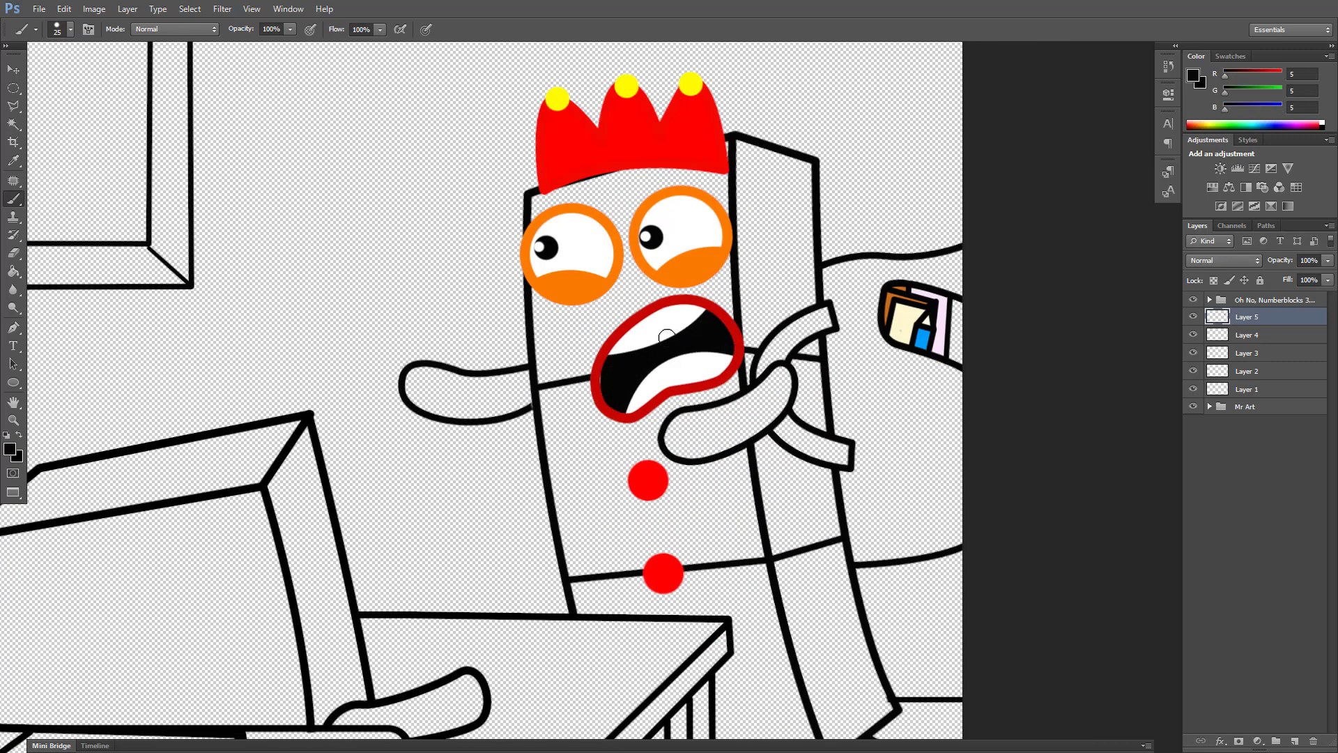
# - On Layer 4, set the brush colour to yellow (RGB 252, 255, 0) and start painting the crowned character's face and upper side
pyautogui.scroll(-1, 667, 337)
pyautogui.click(1248, 340)
pyautogui.click(10, 449)
pyautogui.click(870, 341)
pyautogui.click(851, 194)
pyautogui.click(975, 187)
pyautogui.press(']')
pyautogui.press(']')
pyautogui.press(']')
pyautogui.moveTo(697, 192); pyautogui.dragTo(644, 243)
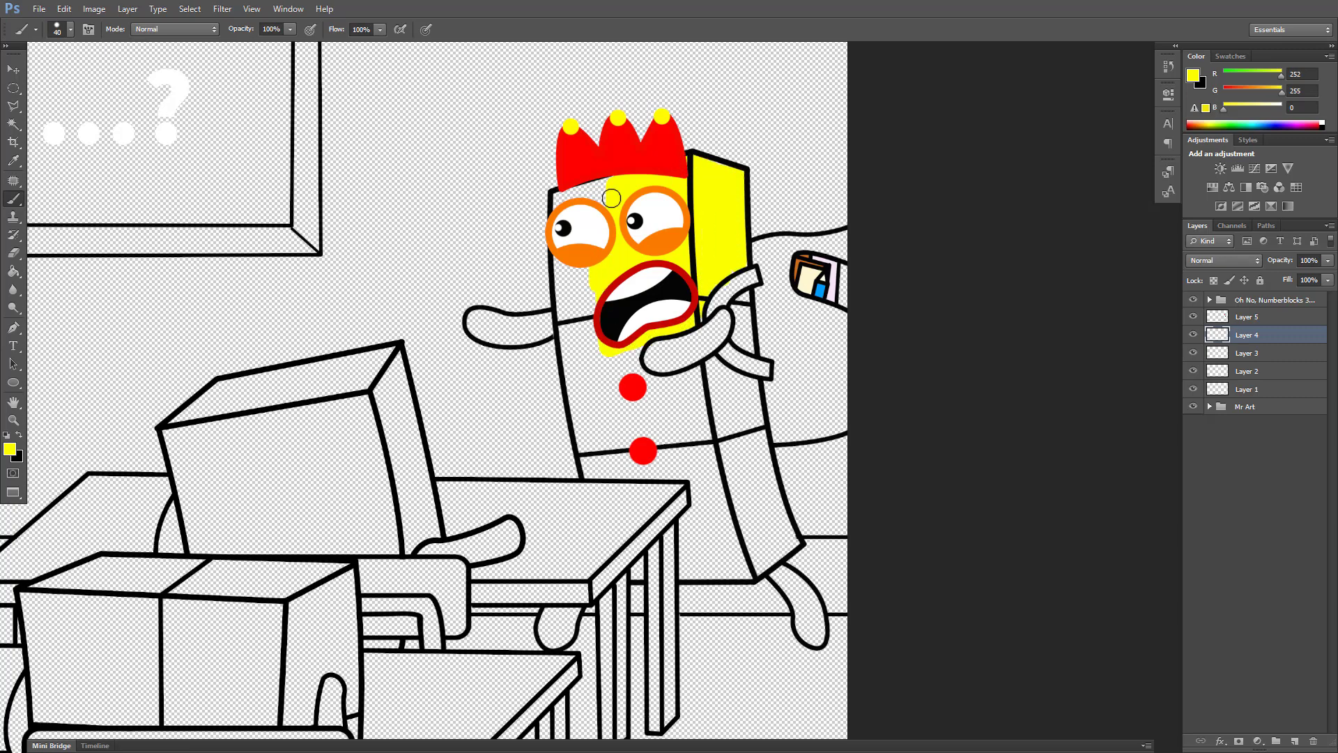
# - Paint the rest of the crowned character's face and the front of its middle block yellow
pyautogui.moveTo(564, 259)
pyautogui.mouseDown()
pyautogui.moveTo(602, 428)
pyautogui.moveTo(579, 391)
pyautogui.mouseUp()
pyautogui.scroll(1, 579, 390)
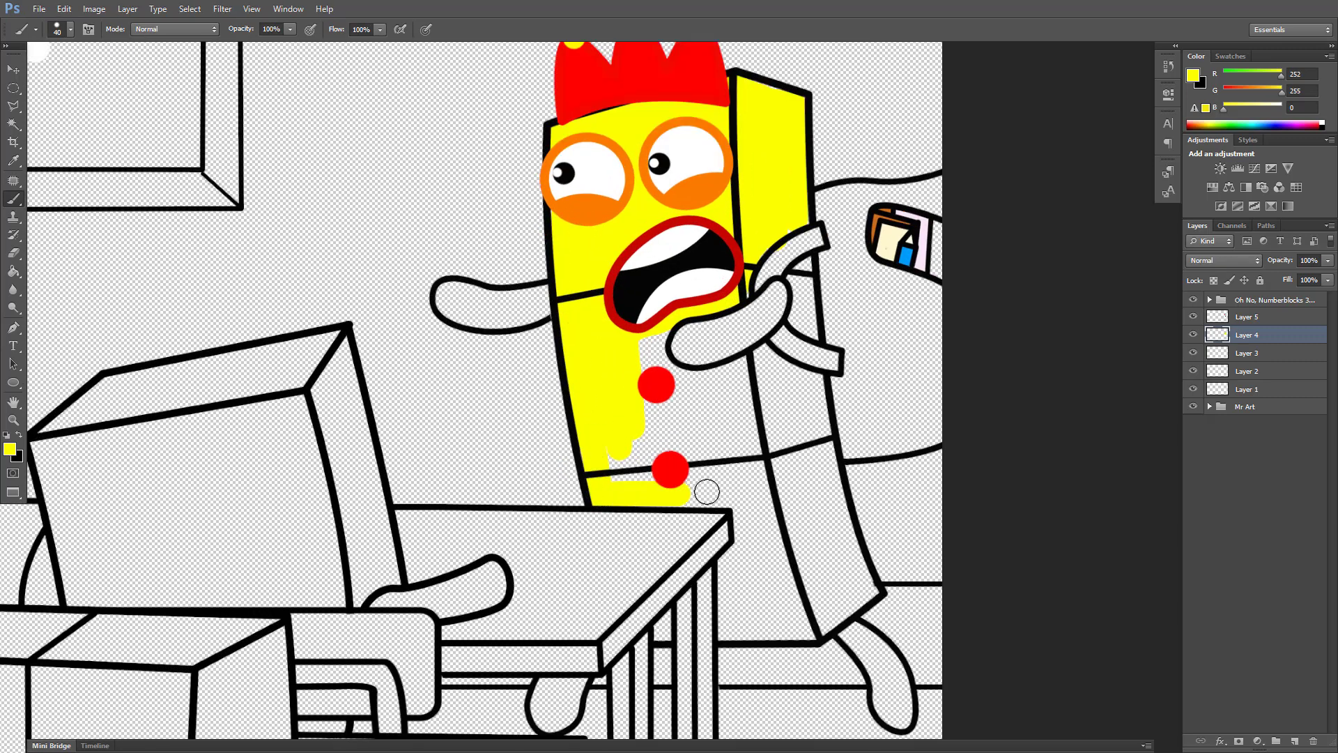
pyautogui.press('[')
pyautogui.moveTo(707, 491)
pyautogui.mouseDown()
pyautogui.moveTo(653, 355)
pyautogui.moveTo(693, 412)
pyautogui.moveTo(743, 370)
pyautogui.moveTo(822, 465)
pyautogui.mouseUp()
pyautogui.press('[')
pyautogui.scroll(1, 813, 338)
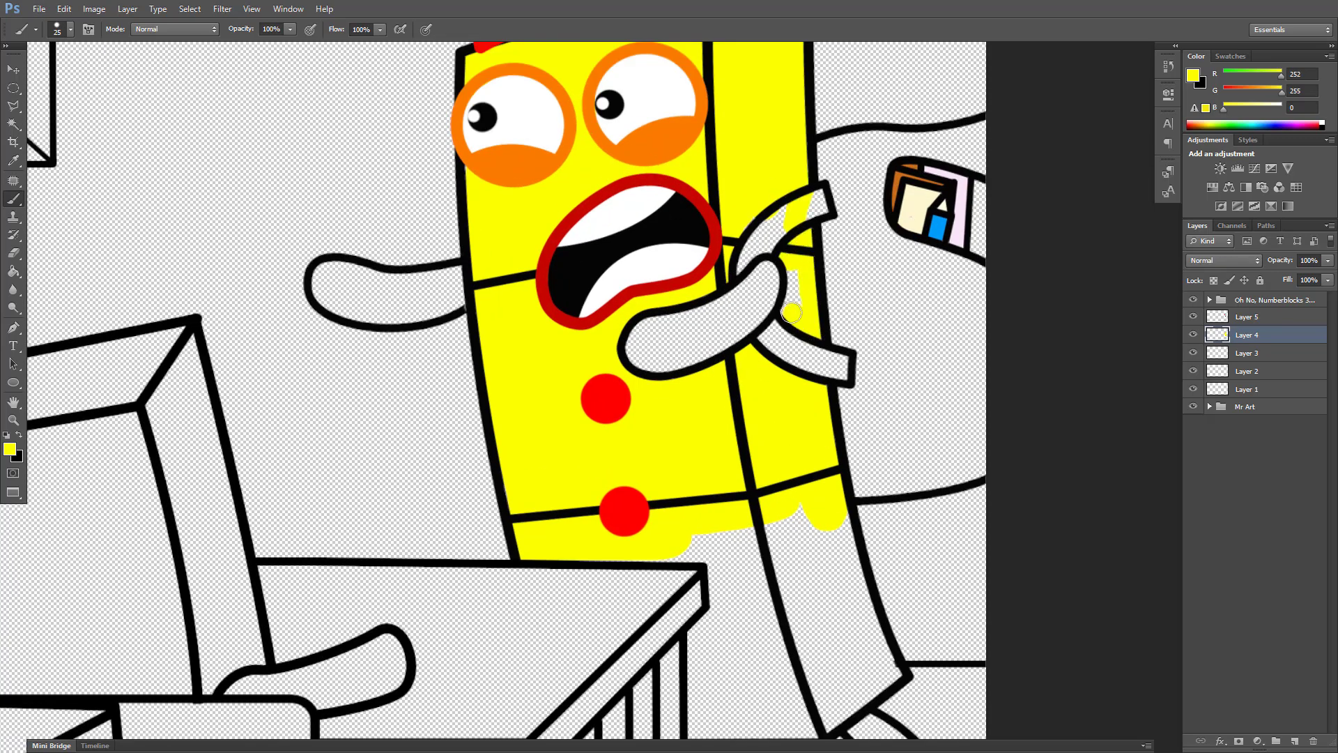
# - Fill the remaining side areas and the bottom block yellow, including the gaps between the desk legs
pyautogui.moveTo(792, 312); pyautogui.dragTo(793, 276)
pyautogui.moveTo(833, 502)
pyautogui.mouseDown()
pyautogui.moveTo(797, 325)
pyautogui.moveTo(791, 546)
pyautogui.mouseUp()
pyautogui.moveTo(667, 555)
pyautogui.mouseDown()
pyautogui.moveTo(659, 459)
pyautogui.moveTo(718, 486)
pyautogui.moveTo(804, 453)
pyautogui.moveTo(799, 492)
pyautogui.moveTo(683, 344)
pyautogui.mouseUp()
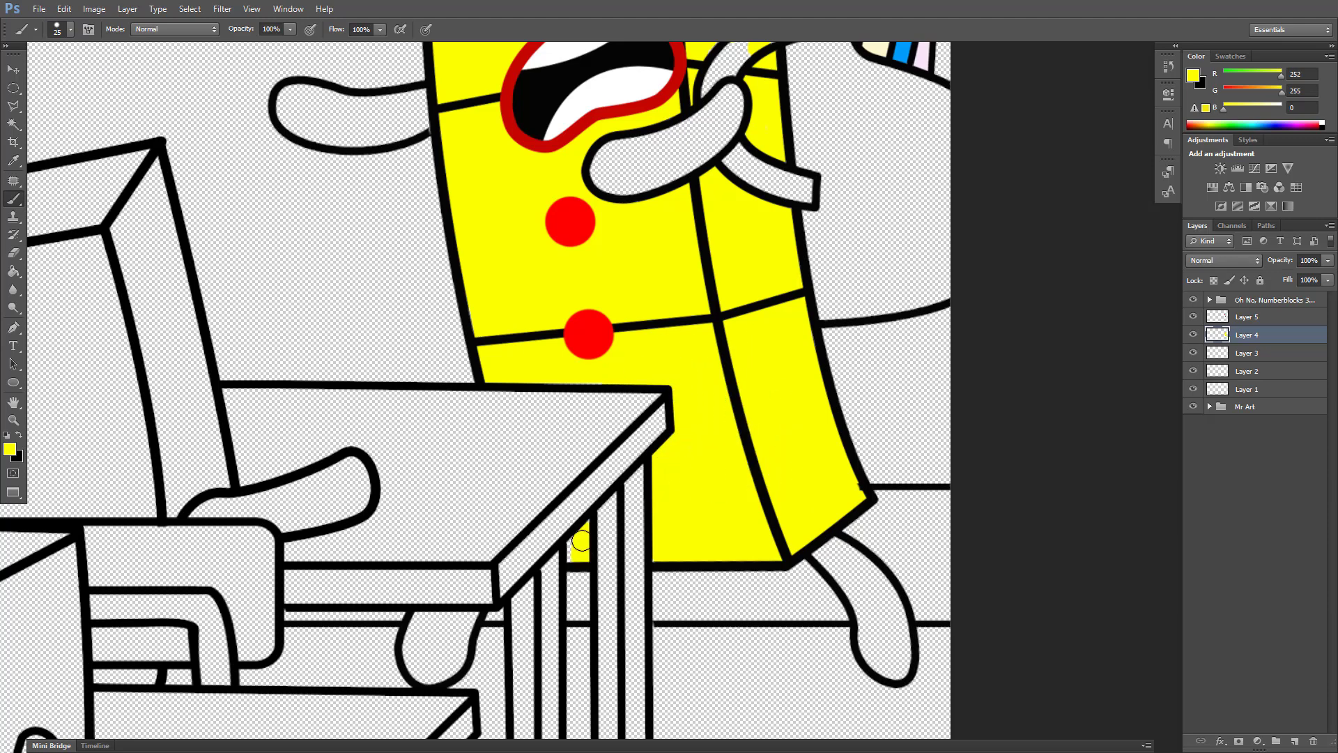
pyautogui.moveTo(582, 540); pyautogui.dragTo(575, 550)
# - On Layer 3, set the brush colour to dark red (RGB 160, 5, 0) and paint the yellow character's arms
pyautogui.scroll(-4, 516, 662)
pyautogui.click(1248, 354)
pyautogui.click(10, 450)
pyautogui.click(853, 259)
pyautogui.click(1001, 191)
pyautogui.scroll(3, 652, 338)
pyautogui.moveTo(622, 288)
pyautogui.mouseDown()
pyautogui.moveTo(556, 340)
pyautogui.moveTo(667, 259)
pyautogui.moveTo(637, 312)
pyautogui.mouseUp()
pyautogui.moveTo(384, 267)
pyautogui.mouseDown()
pyautogui.moveTo(498, 252)
pyautogui.moveTo(408, 267)
pyautogui.mouseUp()
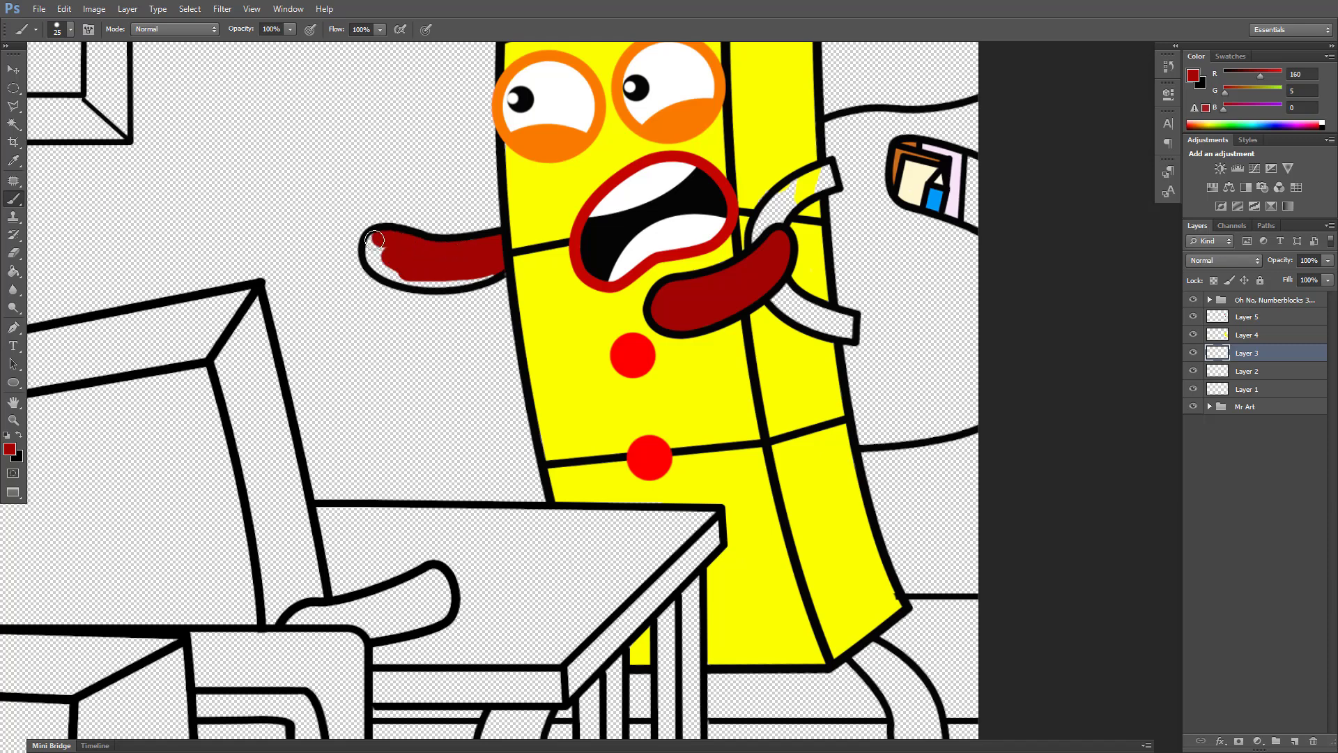
# - Paint both of the yellow character's feet dark red
pyautogui.moveTo(637, 335); pyautogui.dragTo(648, 60)
pyautogui.scroll(3, 561, 441)
pyautogui.moveTo(554, 439)
pyautogui.mouseDown()
pyautogui.moveTo(501, 441)
pyautogui.moveTo(533, 474)
pyautogui.moveTo(520, 498)
pyautogui.mouseUp()
pyautogui.moveTo(837, 418); pyautogui.dragTo(632, 440)
pyautogui.scroll(1, 792, 379)
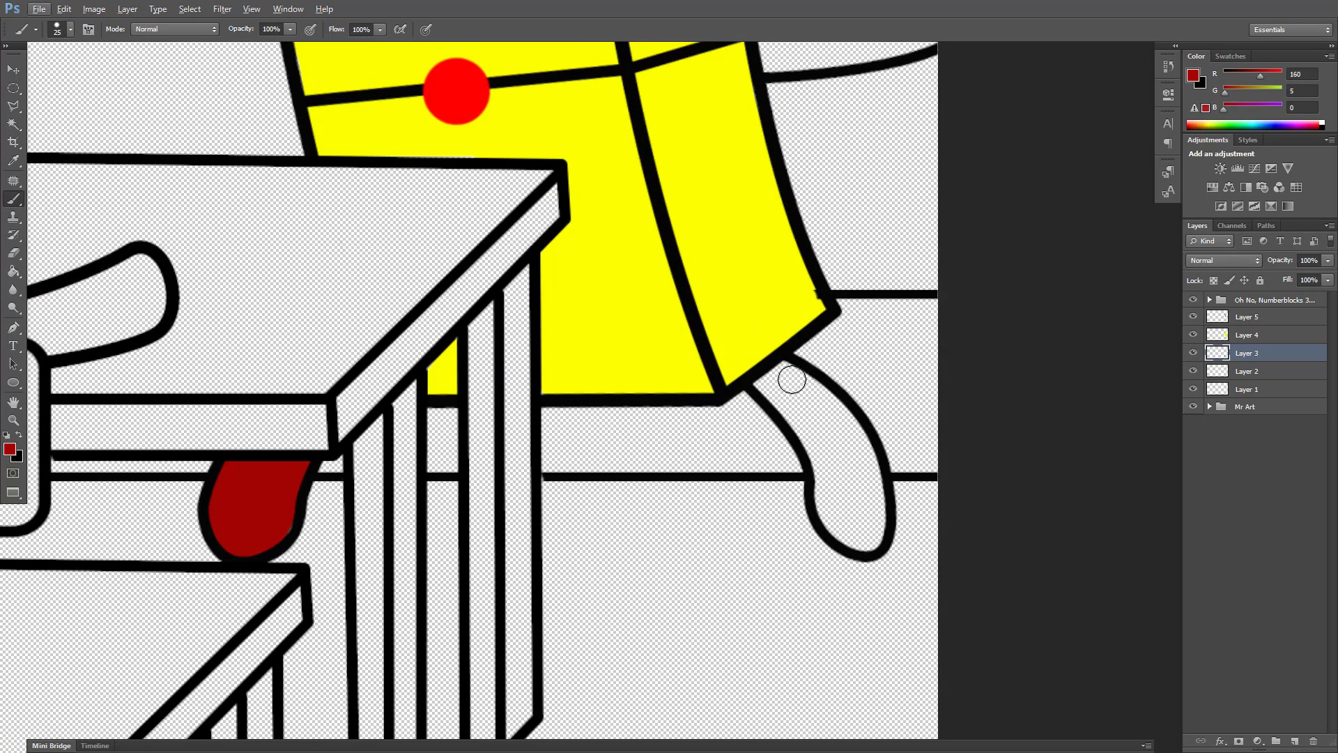
pyautogui.moveTo(791, 379)
pyautogui.mouseDown()
pyautogui.moveTo(874, 482)
pyautogui.moveTo(823, 452)
pyautogui.moveTo(868, 526)
pyautogui.mouseUp()
pyautogui.scroll(-2, 888, 444)
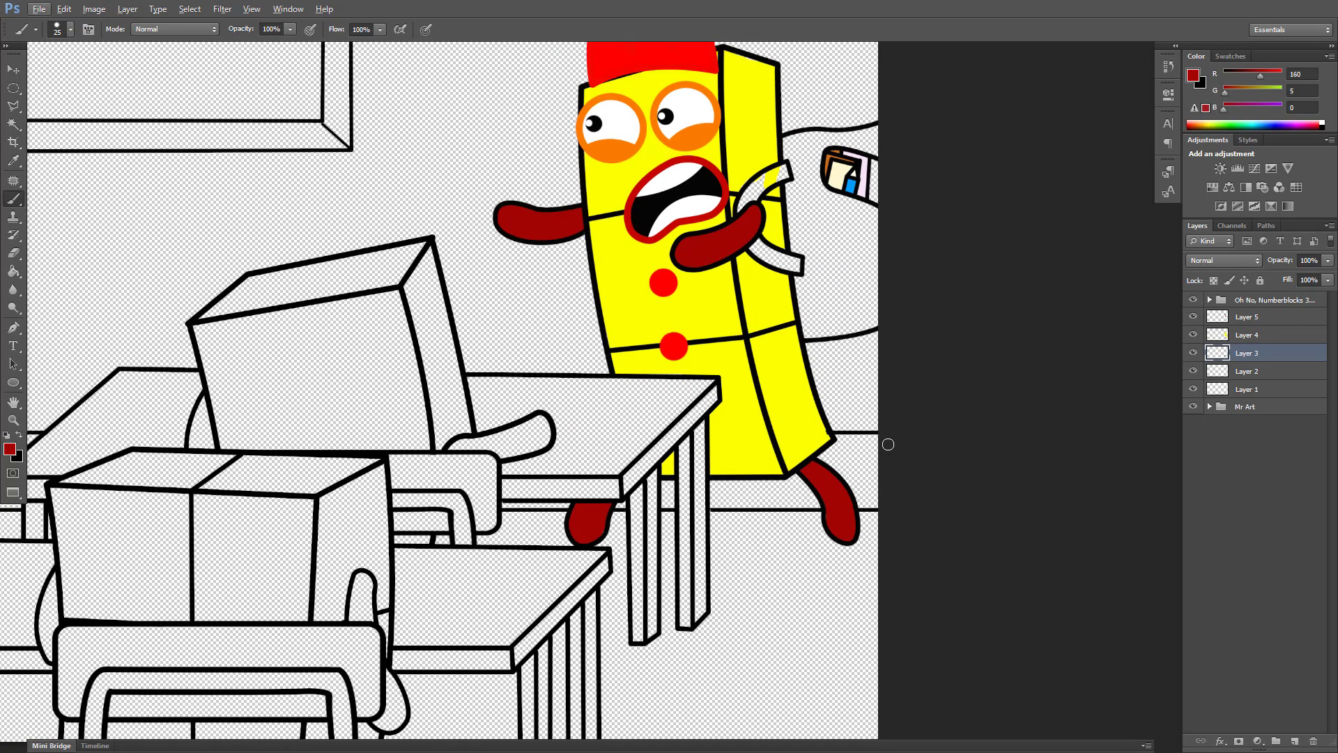
# - On Layer 4, set the brush colour to blue (RGB 10, 10, 255) and paint both backpack straps
pyautogui.click(1247, 337)
pyautogui.click(10, 449)
pyautogui.click(868, 254)
pyautogui.click(847, 196)
pyautogui.click(1003, 186)
pyautogui.scroll(3, 854, 163)
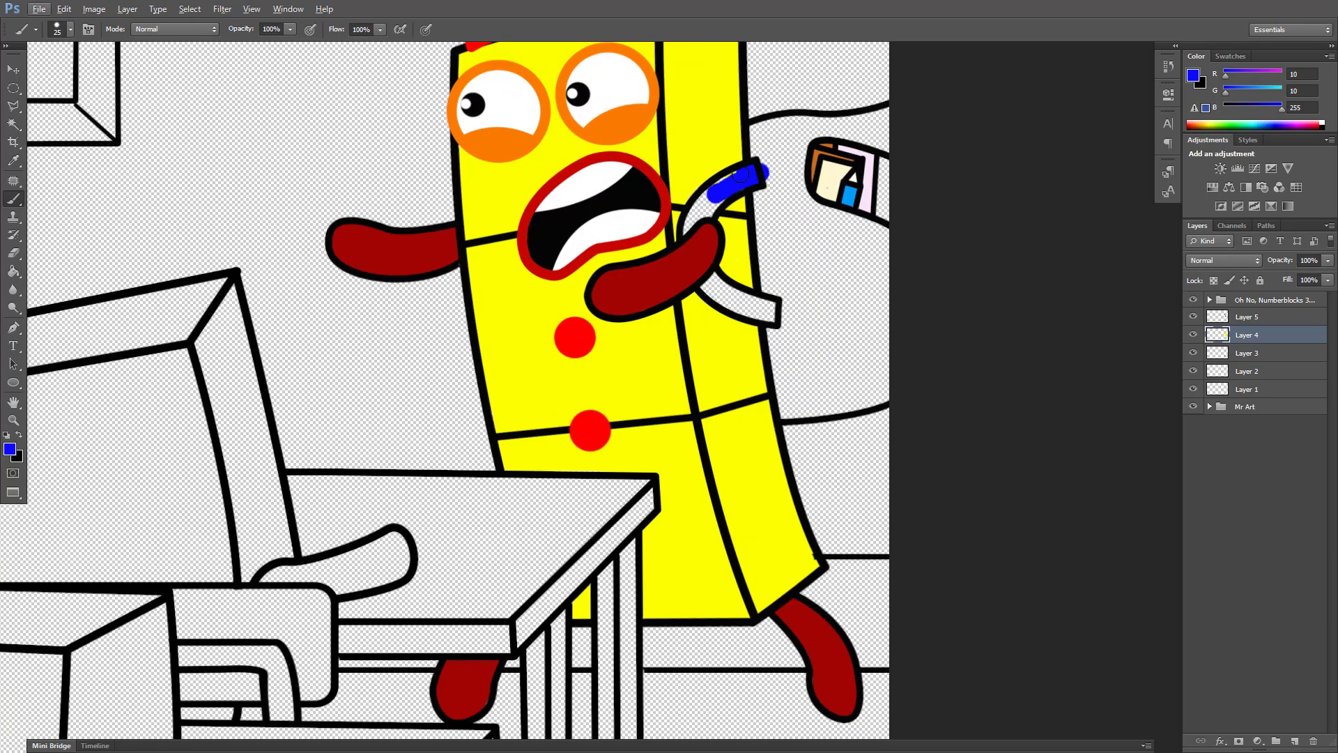
pyautogui.scroll(2, 706, 203)
pyautogui.moveTo(741, 175)
pyautogui.mouseDown()
pyautogui.moveTo(673, 248)
pyautogui.moveTo(757, 367)
pyautogui.moveTo(794, 362)
pyautogui.moveTo(839, 398)
pyautogui.mouseUp()
# - Paint the yellow character's backpack blue with a larger brush and sample the cream colour from its contents
pyautogui.scroll(-2, 840, 397)
pyautogui.press(']')
pyautogui.press(']')
pyautogui.press(']')
pyautogui.moveTo(774, 332)
pyautogui.mouseDown()
pyautogui.moveTo(764, 440)
pyautogui.moveTo(803, 466)
pyautogui.moveTo(921, 418)
pyautogui.moveTo(781, 371)
pyautogui.moveTo(867, 379)
pyautogui.moveTo(834, 265)
pyautogui.moveTo(785, 239)
pyautogui.moveTo(750, 337)
pyautogui.moveTo(738, 169)
pyautogui.moveTo(770, 192)
pyautogui.moveTo(800, 164)
pyautogui.moveTo(842, 166)
pyautogui.mouseUp()
pyautogui.keyDown('alt'); pyautogui.click(814, 209); pyautogui.keyUp('alt')
pyautogui.scroll(-3, 814, 209)
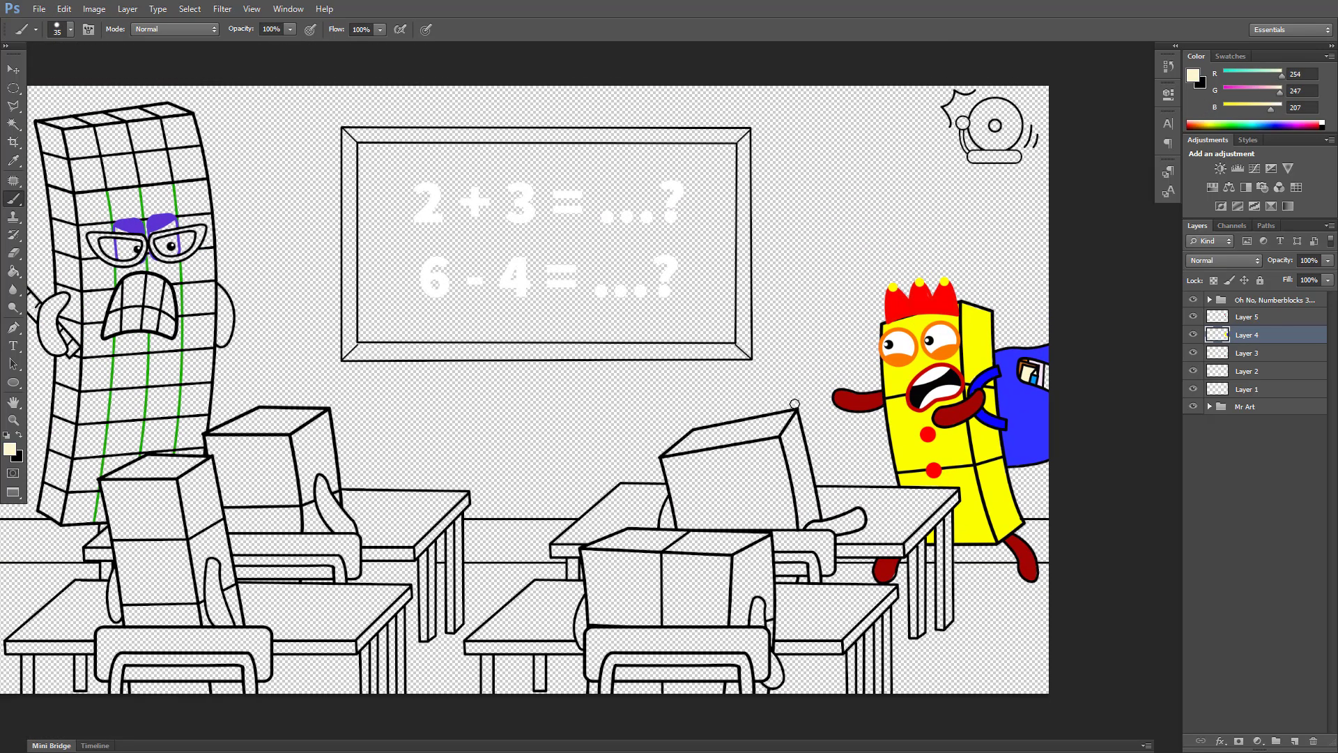
# - Paint the single-block pupil at the desk near the yellow character red (RGB 255, 0, 0)
pyautogui.scroll(-1, 794, 403)
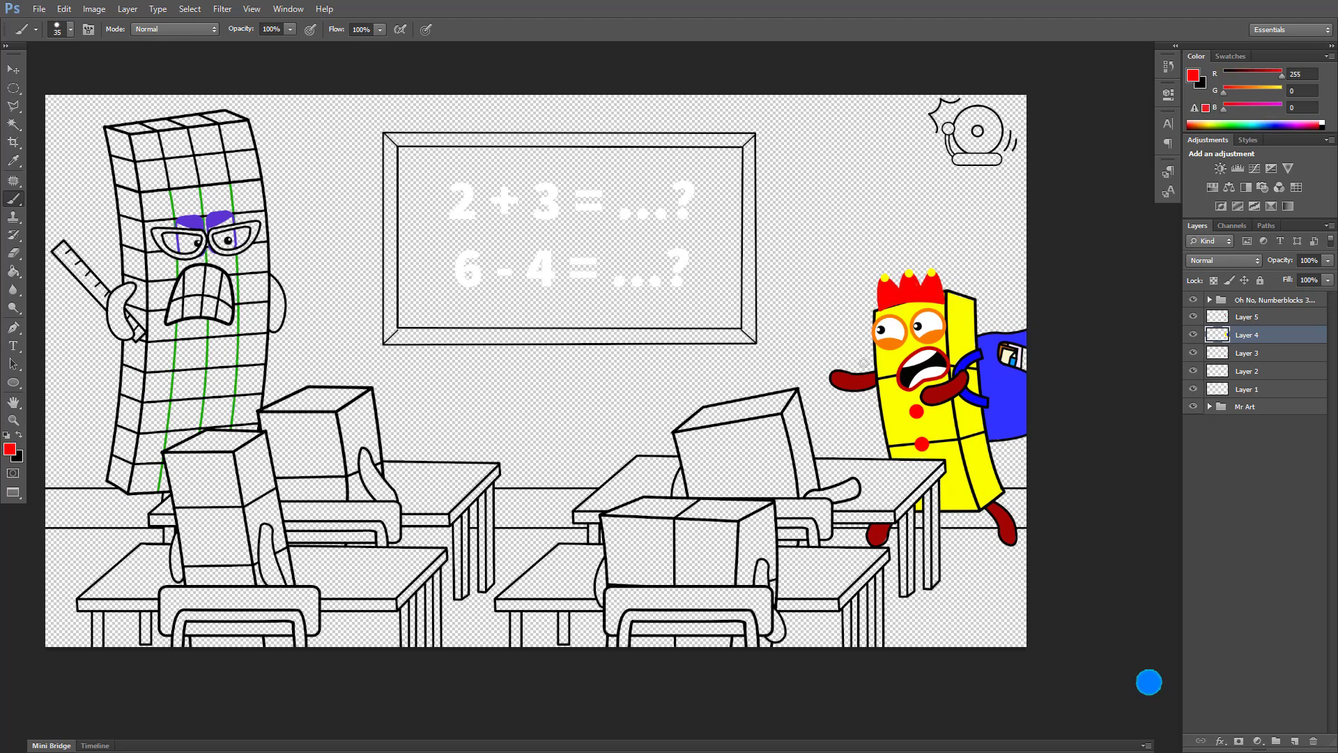
pyautogui.scroll(2, 760, 496)
pyautogui.moveTo(771, 361)
pyautogui.mouseDown()
pyautogui.moveTo(765, 391)
pyautogui.moveTo(780, 412)
pyautogui.moveTo(837, 419)
pyautogui.moveTo(650, 439)
pyautogui.moveTo(783, 464)
pyautogui.moveTo(842, 436)
pyautogui.moveTo(815, 320)
pyautogui.moveTo(790, 337)
pyautogui.moveTo(700, 343)
pyautogui.moveTo(636, 377)
pyautogui.moveTo(644, 487)
pyautogui.moveTo(831, 488)
pyautogui.moveTo(852, 470)
pyautogui.moveTo(822, 491)
pyautogui.moveTo(933, 489)
pyautogui.moveTo(906, 482)
pyautogui.mouseUp()
# - On Layer 3, set the brush colour to deep red (#720000) and paint the red pupil's arms
pyautogui.click(1267, 353)
pyautogui.click(9, 450)
pyautogui.click(852, 292)
pyautogui.click(1007, 185)
pyautogui.scroll(3, 919, 490)
pyautogui.press('[')
pyautogui.moveTo(693, 482); pyautogui.dragTo(776, 460)
pyautogui.moveTo(519, 422); pyautogui.dragTo(523, 463)
pyautogui.scroll(-3, 548, 306)
pyautogui.moveTo(667, 470); pyautogui.dragTo(748, 387)
# - Set the brush colour to bright green (RGB 0, 255, 36) and paint the wide pupil in front of the red one
pyautogui.click(9, 450)
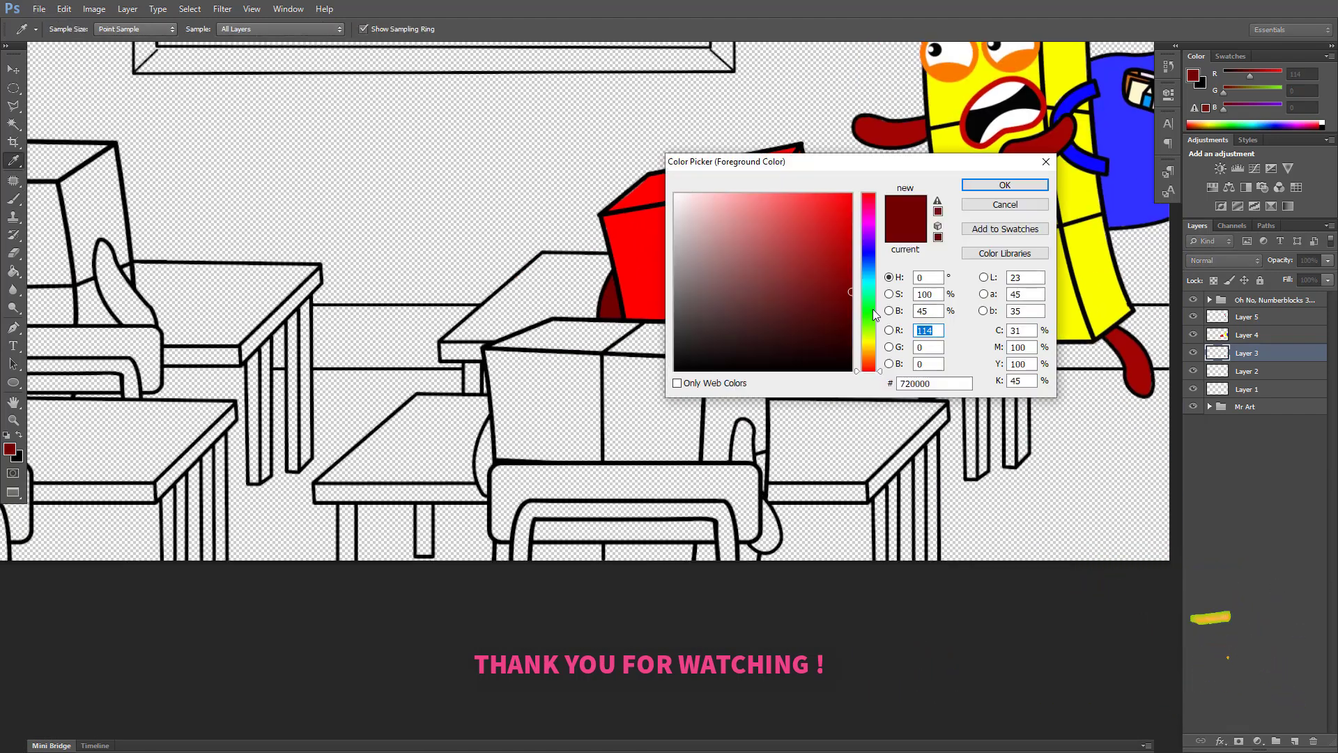
pyautogui.click(861, 312)
pyautogui.click(845, 183)
pyautogui.click(929, 183)
pyautogui.press(']')
pyautogui.press(']')
pyautogui.press(']')
pyautogui.moveTo(756, 329)
pyautogui.mouseDown()
pyautogui.moveTo(533, 336)
pyautogui.moveTo(554, 350)
pyautogui.moveTo(697, 359)
pyautogui.moveTo(755, 342)
pyautogui.moveTo(749, 380)
pyautogui.moveTo(574, 387)
pyautogui.moveTo(532, 407)
pyautogui.moveTo(496, 362)
pyautogui.moveTo(503, 419)
pyautogui.moveTo(562, 481)
pyautogui.moveTo(783, 446)
pyautogui.moveTo(634, 486)
pyautogui.moveTo(799, 487)
pyautogui.moveTo(847, 412)
pyautogui.mouseUp()
pyautogui.scroll(1, 498, 368)
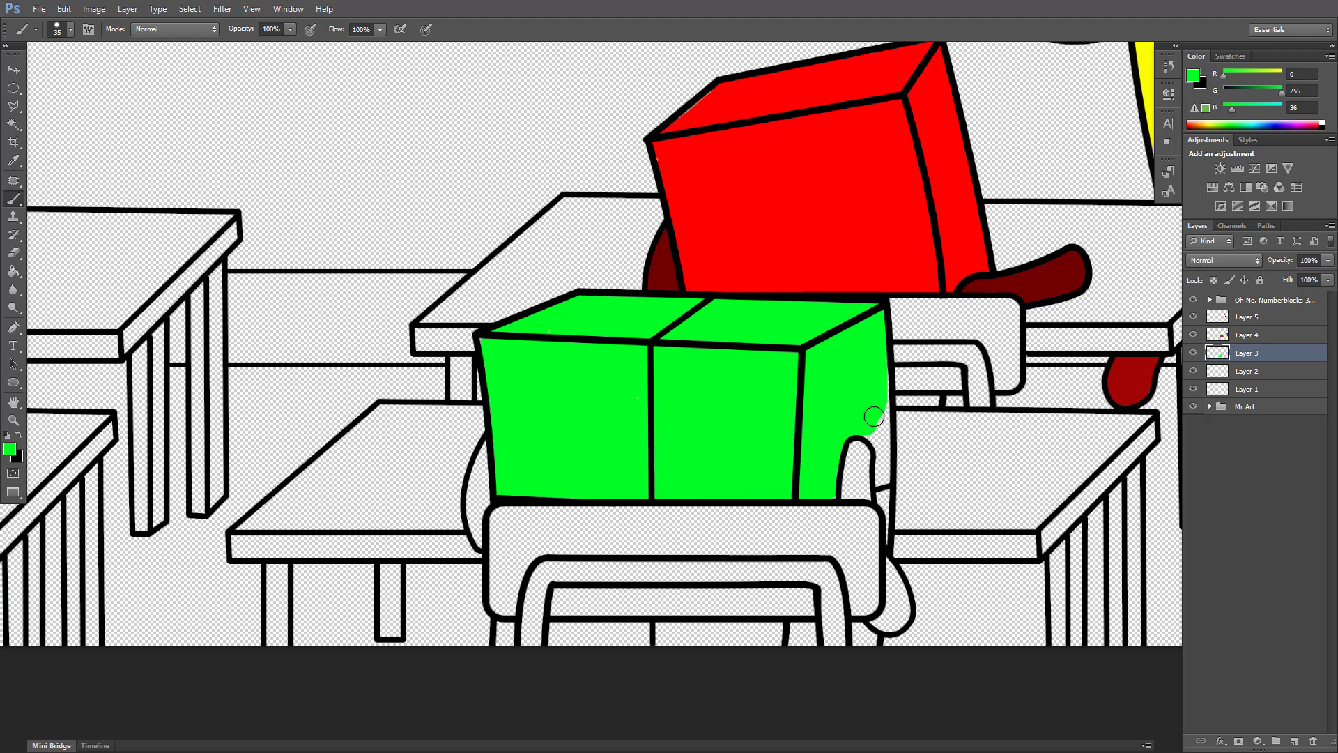
# - Paint the green pupil's remaining narrow areas around its arm and beneath the chair back with a smaller brush
pyautogui.press('[')
pyautogui.press('[')
pyautogui.scroll(1, 883, 472)
pyautogui.scroll(-3, 753, 455)
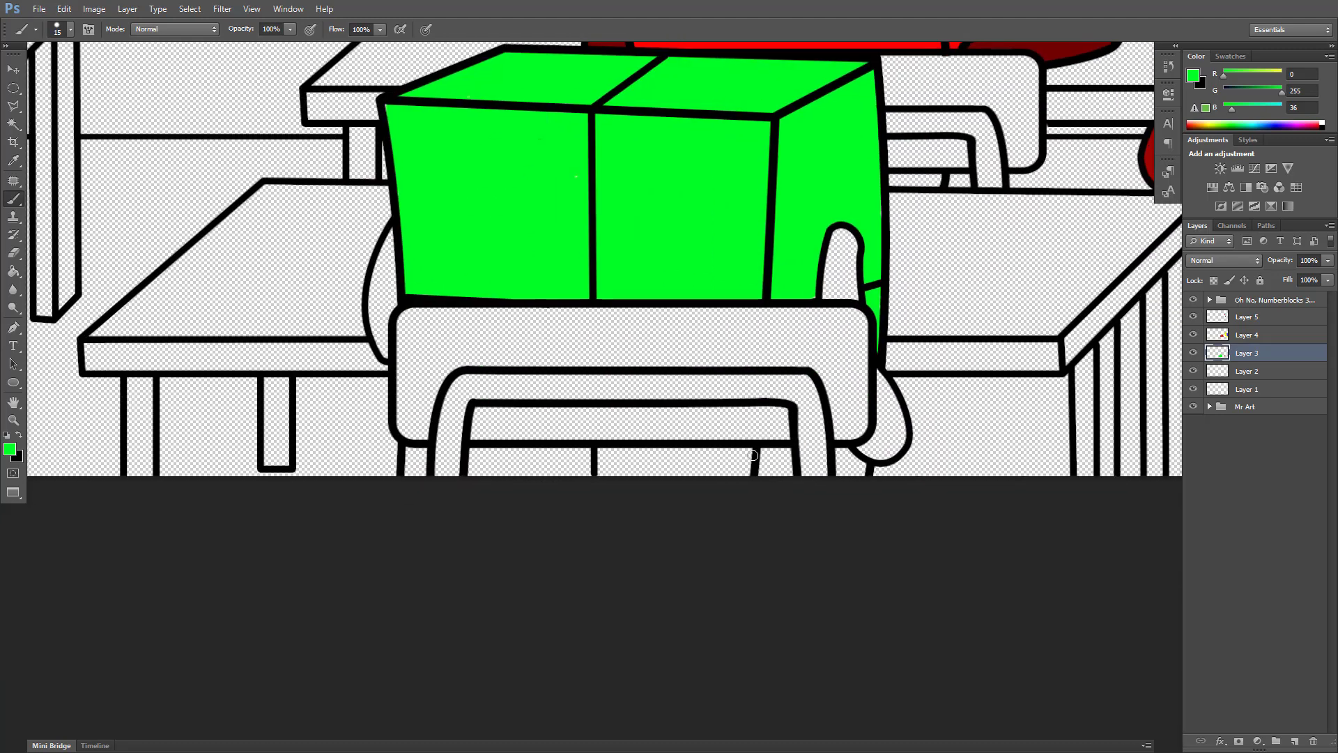
pyautogui.moveTo(783, 473); pyautogui.dragTo(532, 456)
# - On Layer 2, set the brush colour to dark green (#006b0f) and paint the green pupil's arms
pyautogui.scroll(-1, 424, 476)
pyautogui.click(1247, 371)
pyautogui.click(10, 448)
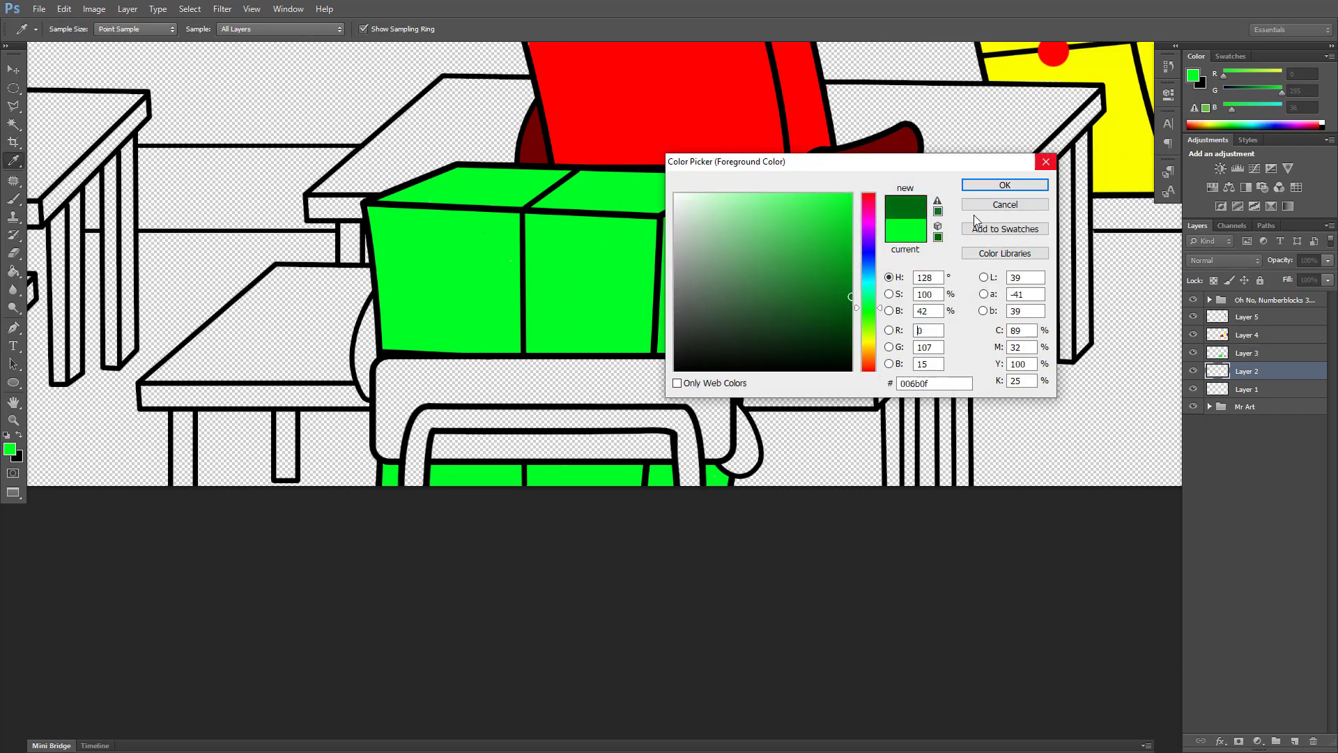
pyautogui.click(1015, 185)
pyautogui.moveTo(709, 303); pyautogui.dragTo(700, 349)
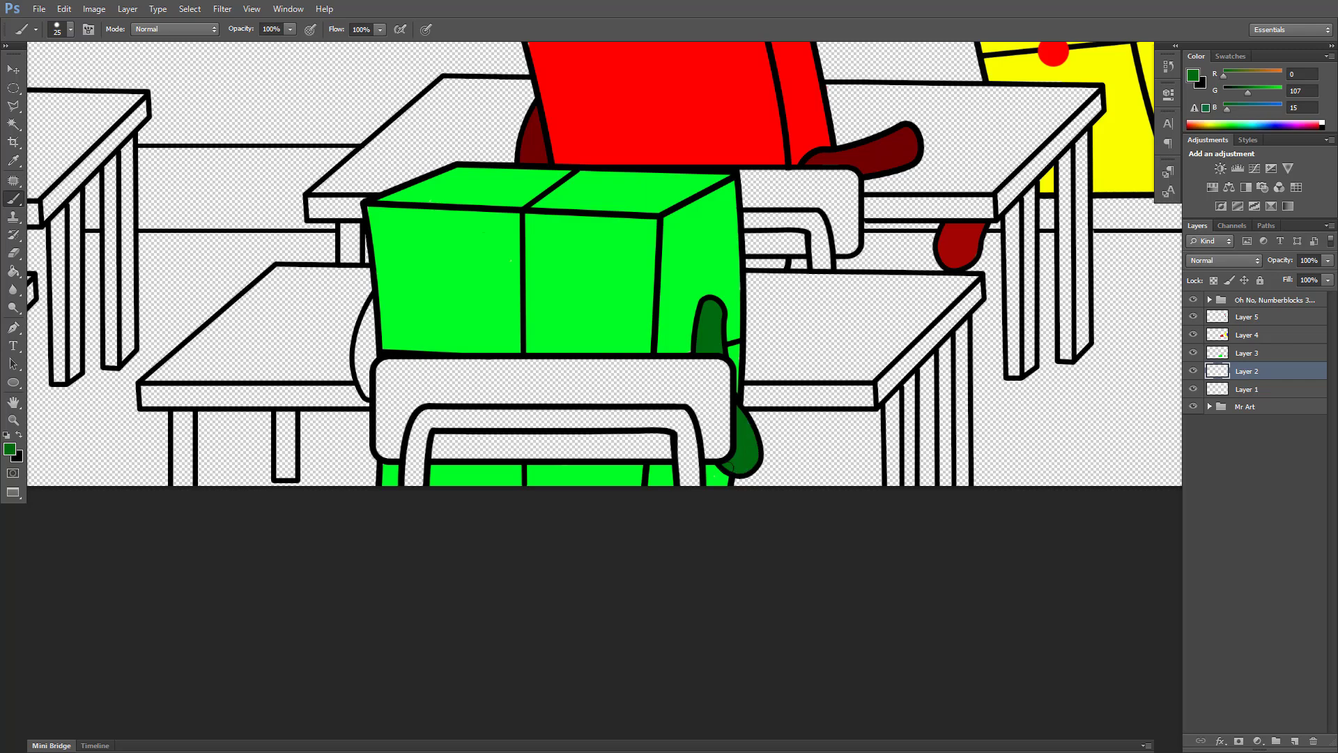
pyautogui.scroll(3, 428, 460)
pyautogui.moveTo(439, 262); pyautogui.dragTo(435, 371)
pyautogui.press('e')
pyautogui.press('b')
# - Sample the red pupil's body colour and paint its visible strip beneath the chair
pyautogui.scroll(-3, 419, 377)
pyautogui.keyDown('alt'); pyautogui.click(627, 143); pyautogui.keyUp('alt')
pyautogui.scroll(3, 718, 252)
pyautogui.moveTo(718, 252); pyautogui.dragTo(675, 251)
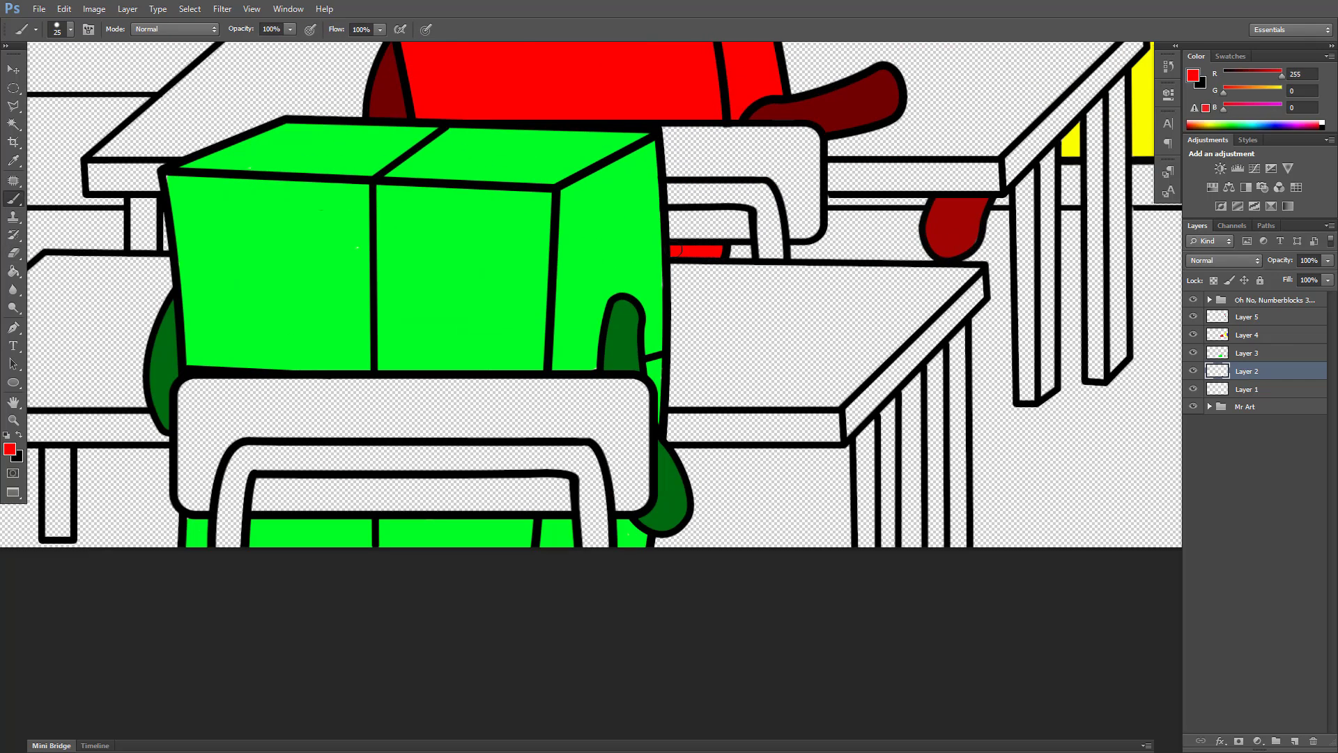
pyautogui.scroll(-3, 743, 251)
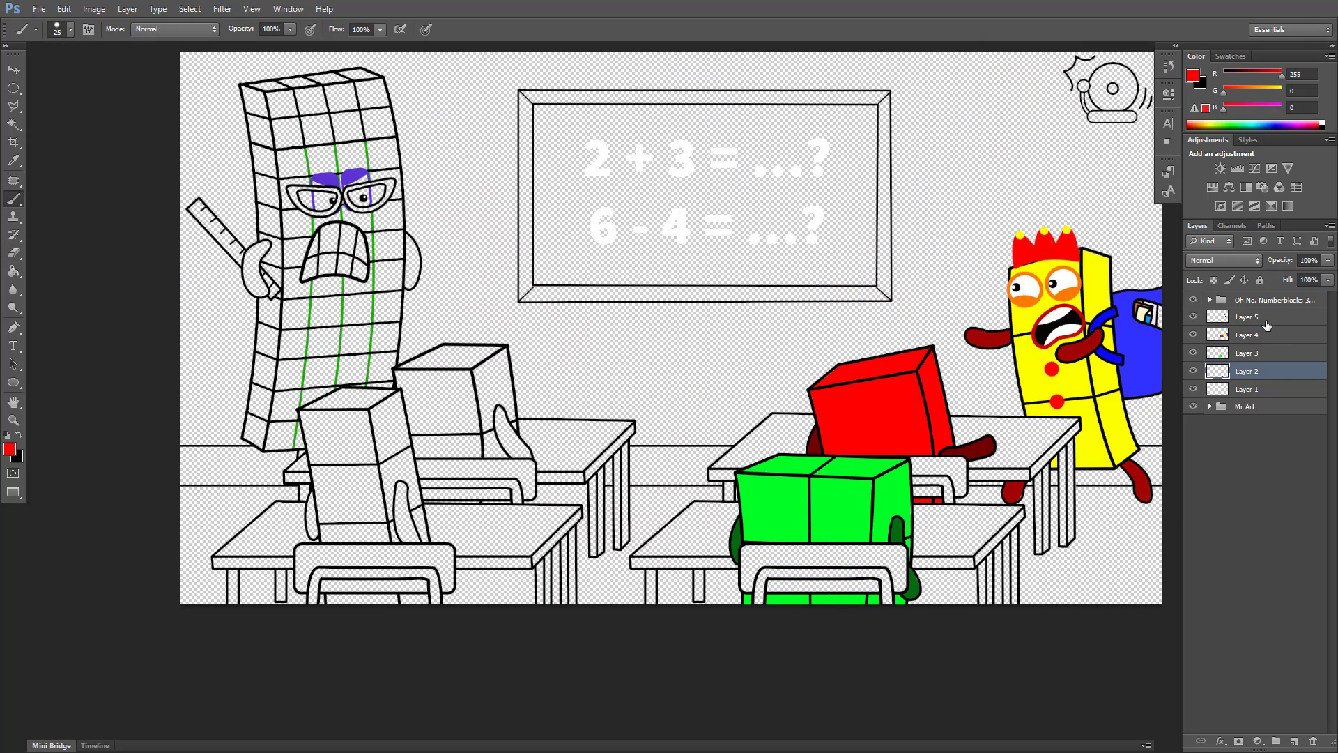
# - On Layer 5, set the brush colour to cyan (RGB 0, 222, 255) and paint the main areas of the tall pupil in front
pyautogui.click(1247, 316)
pyautogui.scroll(2, 606, 338)
pyautogui.click(9, 448)
pyautogui.moveTo(871, 265); pyautogui.dragTo(877, 281)
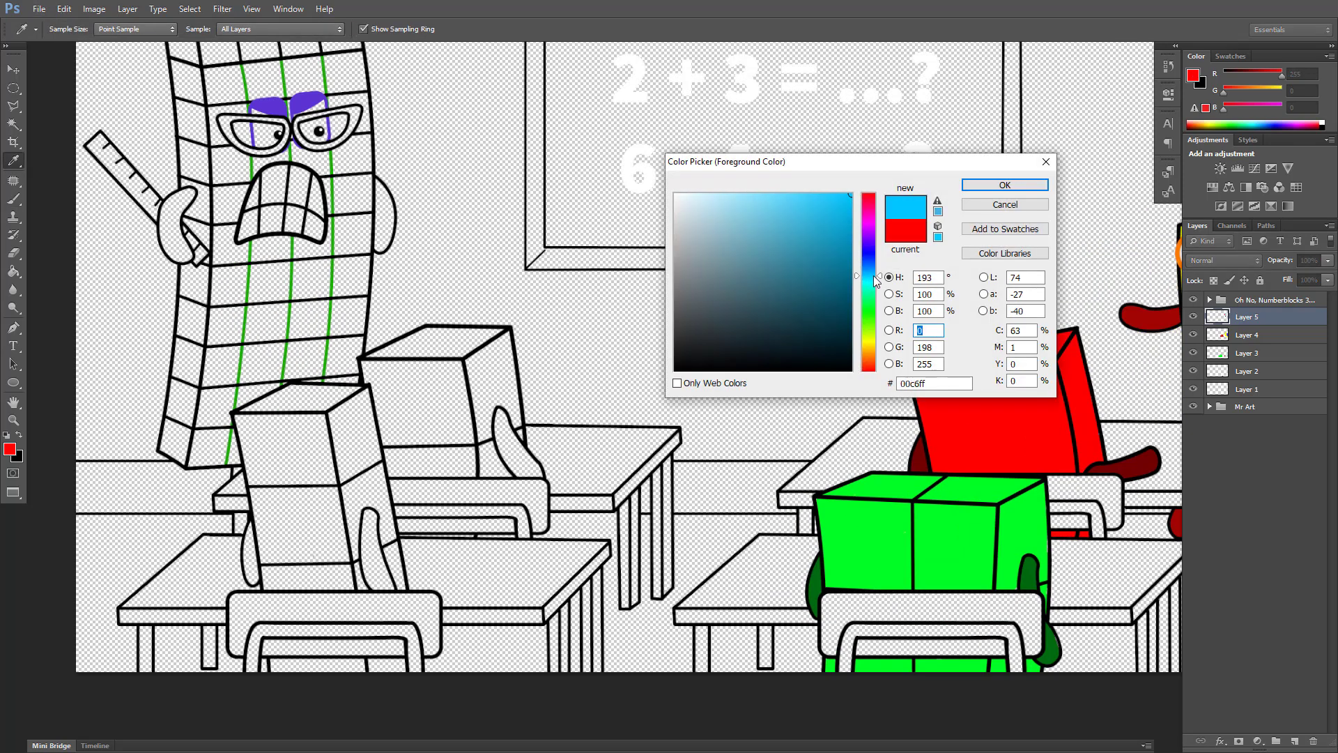
pyautogui.press('Return')
pyautogui.press('b')
pyautogui.scroll(-2, 627, 348)
pyautogui.moveTo(335, 348)
pyautogui.mouseDown()
pyautogui.moveTo(309, 435)
pyautogui.moveTo(368, 348)
pyautogui.moveTo(360, 332)
pyautogui.moveTo(292, 442)
pyautogui.moveTo(363, 501)
pyautogui.moveTo(391, 495)
pyautogui.mouseUp()
# - Fill the tall pupil's edges and the parts visible beneath its chair back with cyan
pyautogui.scroll(2, 310, 421)
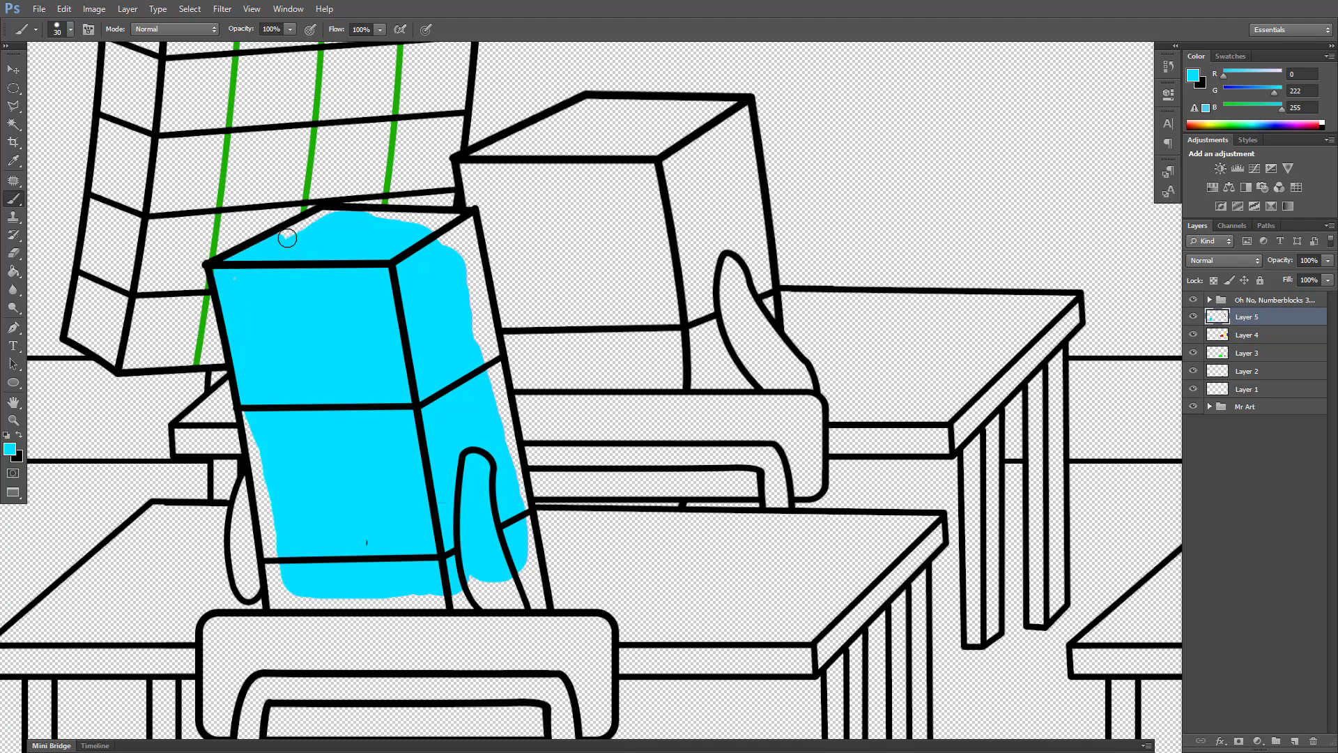
pyautogui.moveTo(287, 238)
pyautogui.mouseDown()
pyautogui.moveTo(366, 216)
pyautogui.moveTo(483, 310)
pyautogui.moveTo(494, 372)
pyautogui.mouseUp()
pyautogui.scroll(-2, 488, 606)
pyautogui.moveTo(488, 433)
pyautogui.mouseDown()
pyautogui.moveTo(453, 436)
pyautogui.moveTo(215, 228)
pyautogui.moveTo(254, 421)
pyautogui.moveTo(392, 441)
pyautogui.moveTo(575, 434)
pyautogui.moveTo(561, 447)
pyautogui.mouseUp()
pyautogui.scroll(-3, 337, 403)
pyautogui.scroll(-2, 388, 602)
# - Set the brush colour to dark blue (RGB 2, 95, 148) and paint both of the cyan pupil's arms
pyautogui.click(9, 450)
pyautogui.click(852, 290)
pyautogui.click(868, 271)
pyautogui.click(850, 269)
pyautogui.press('Return')
pyautogui.scroll(1, 455, 399)
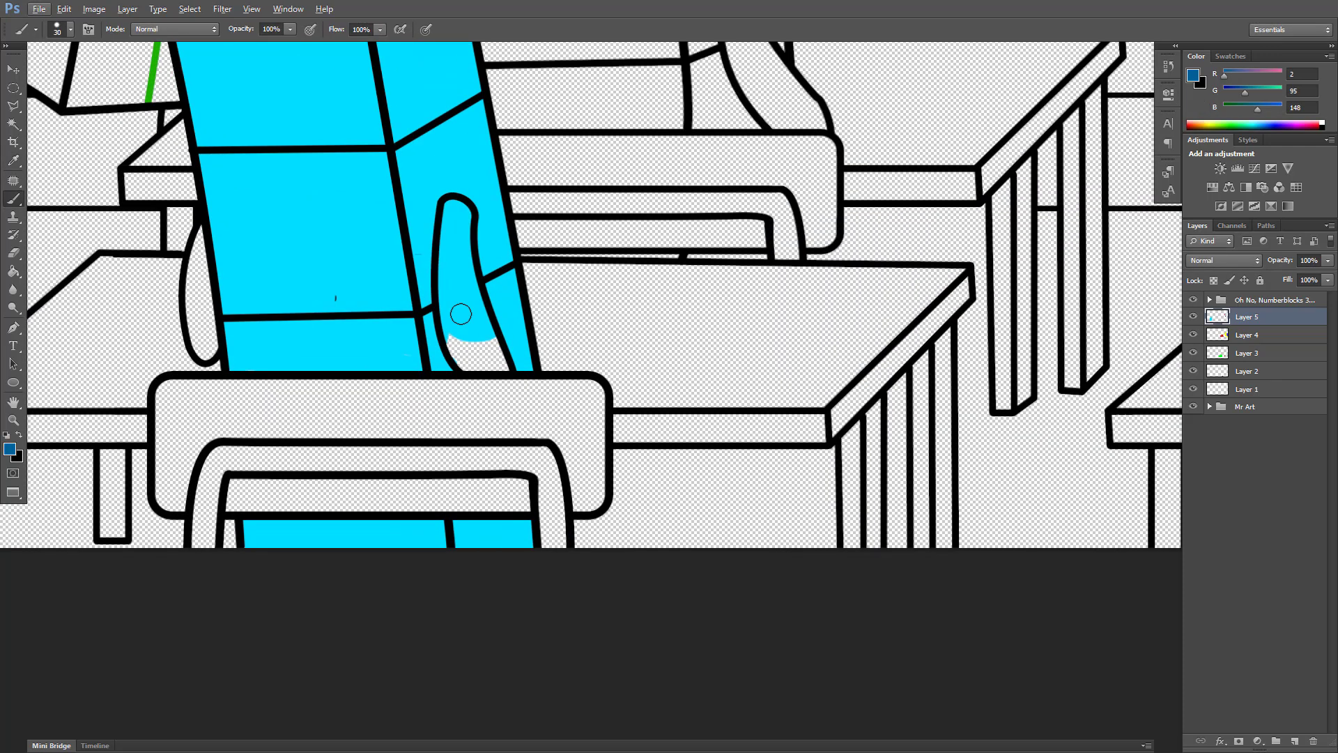
pyautogui.moveTo(457, 259); pyautogui.dragTo(493, 363)
pyautogui.scroll(-1, 454, 322)
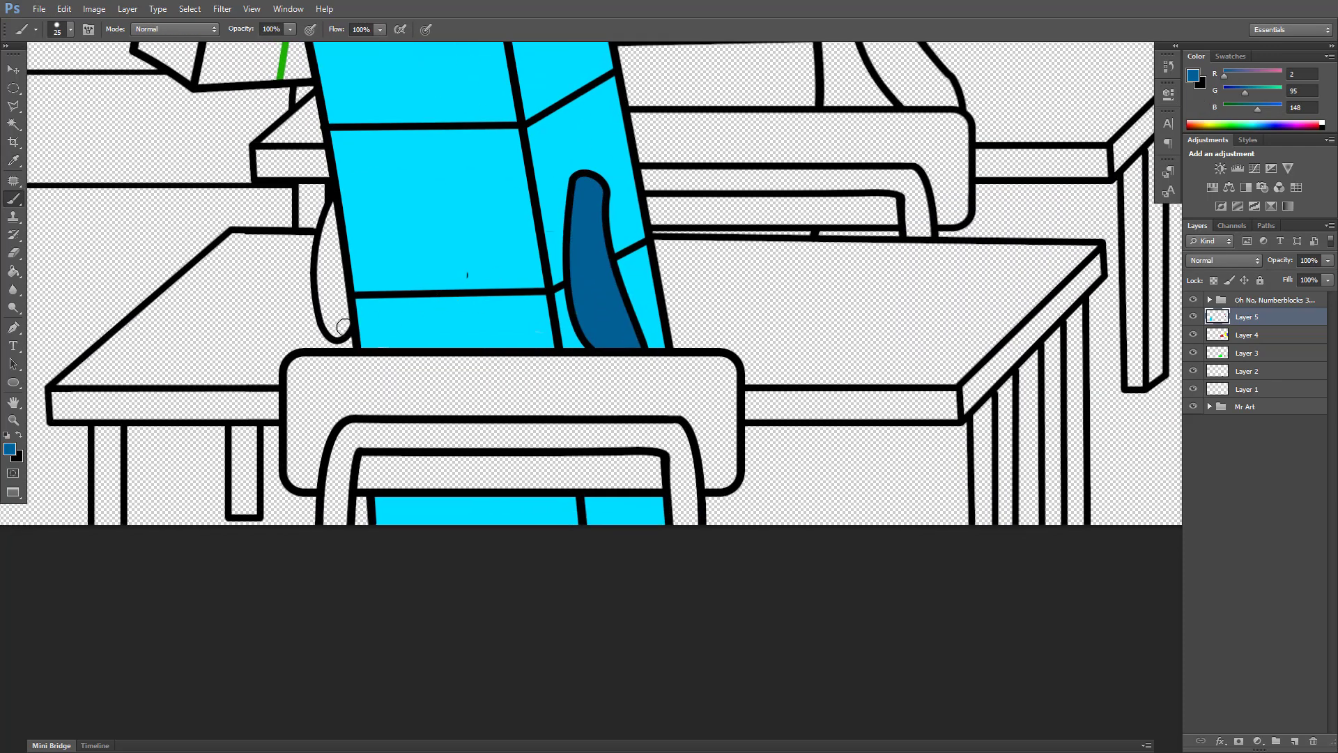
pyautogui.moveTo(341, 230); pyautogui.dragTo(328, 338)
pyautogui.scroll(-1, 502, 510)
pyautogui.scroll(1, 619, 142)
# - On Layer 4, set the brush colour to orange (RGB 255, 186, 0) and paint the pupil behind the cyan one, including the strip beneath its chair
pyautogui.click(1247, 335)
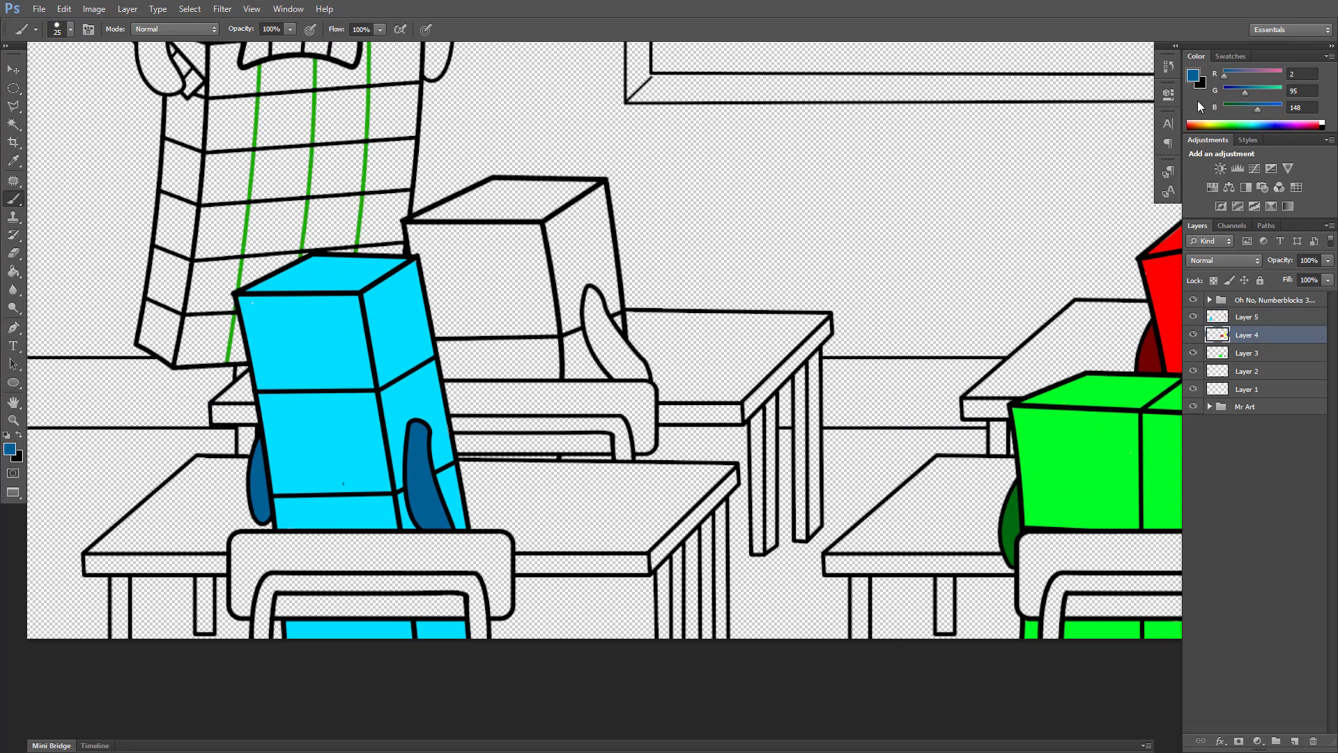
pyautogui.click(1193, 75)
pyautogui.click(869, 347)
pyautogui.moveTo(842, 209); pyautogui.dragTo(863, 185)
pyautogui.click(869, 349)
pyautogui.click(997, 186)
pyautogui.moveTo(510, 214)
pyautogui.mouseDown()
pyautogui.moveTo(443, 329)
pyautogui.moveTo(423, 259)
pyautogui.moveTo(458, 206)
pyautogui.moveTo(592, 192)
pyautogui.moveTo(437, 251)
pyautogui.moveTo(508, 309)
pyautogui.moveTo(517, 342)
pyautogui.moveTo(494, 367)
pyautogui.moveTo(559, 357)
pyautogui.moveTo(587, 193)
pyautogui.moveTo(585, 273)
pyautogui.mouseUp()
pyautogui.scroll(1, 567, 279)
pyautogui.moveTo(635, 333)
pyautogui.mouseDown()
pyautogui.moveTo(626, 377)
pyautogui.moveTo(584, 307)
pyautogui.mouseUp()
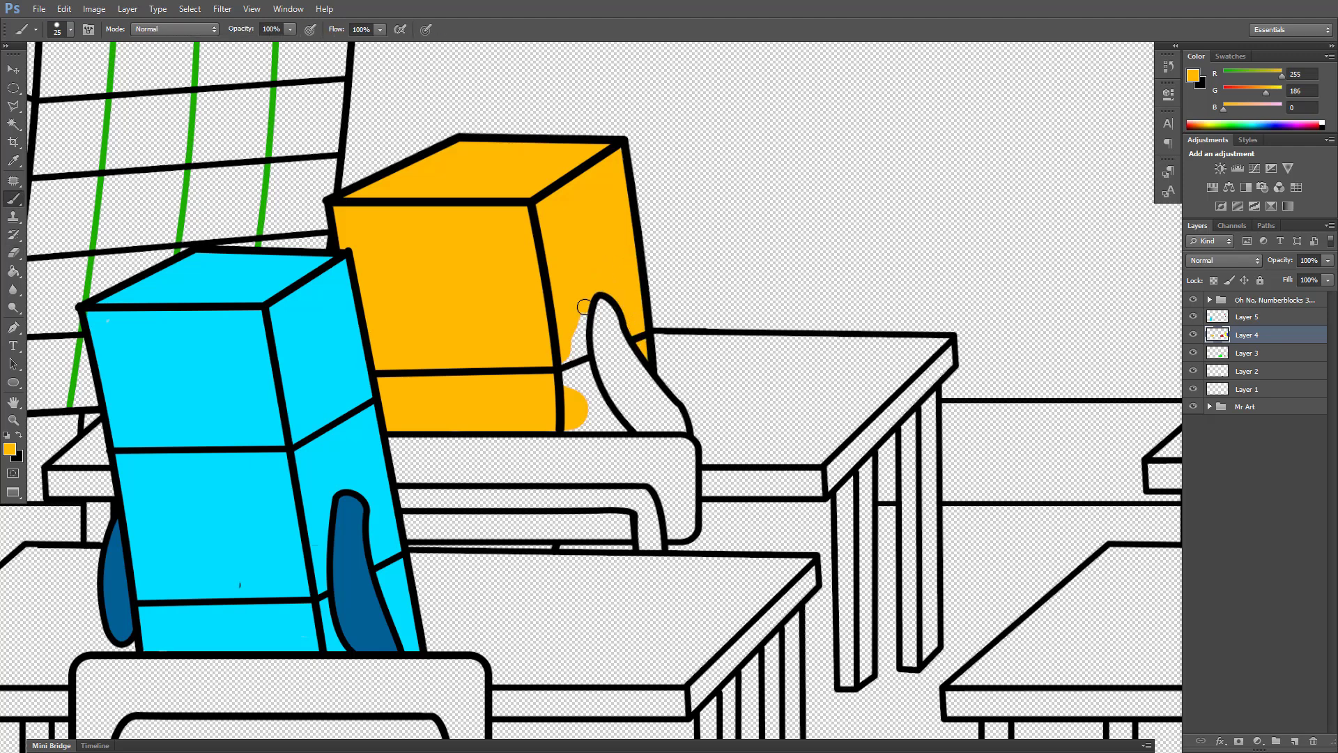
pyautogui.scroll(-2, 577, 387)
pyautogui.scroll(3, 633, 377)
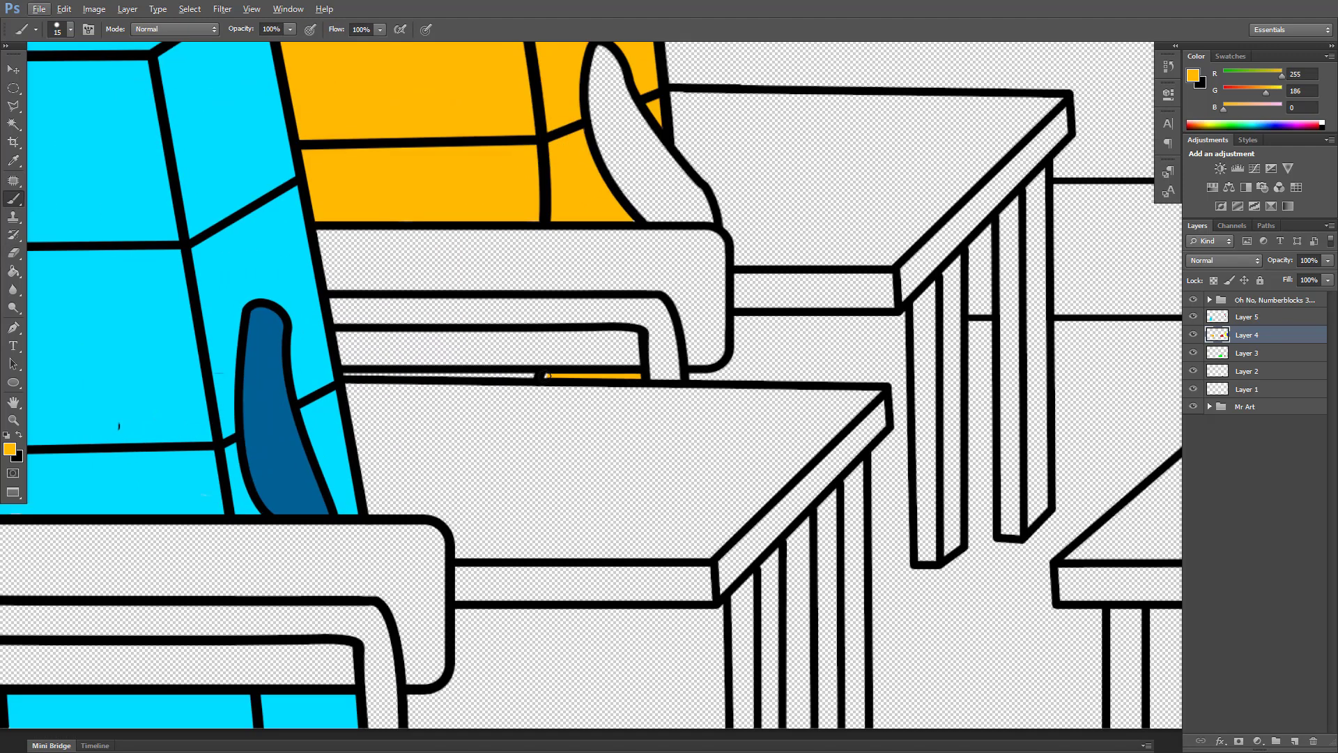
# - On Layer 3, set the brush colour to purple (RGB 128, 0, 182) and paint the orange pupil's arm
pyautogui.scroll(-2, 551, 368)
pyautogui.click(1247, 353)
pyautogui.click(1194, 75)
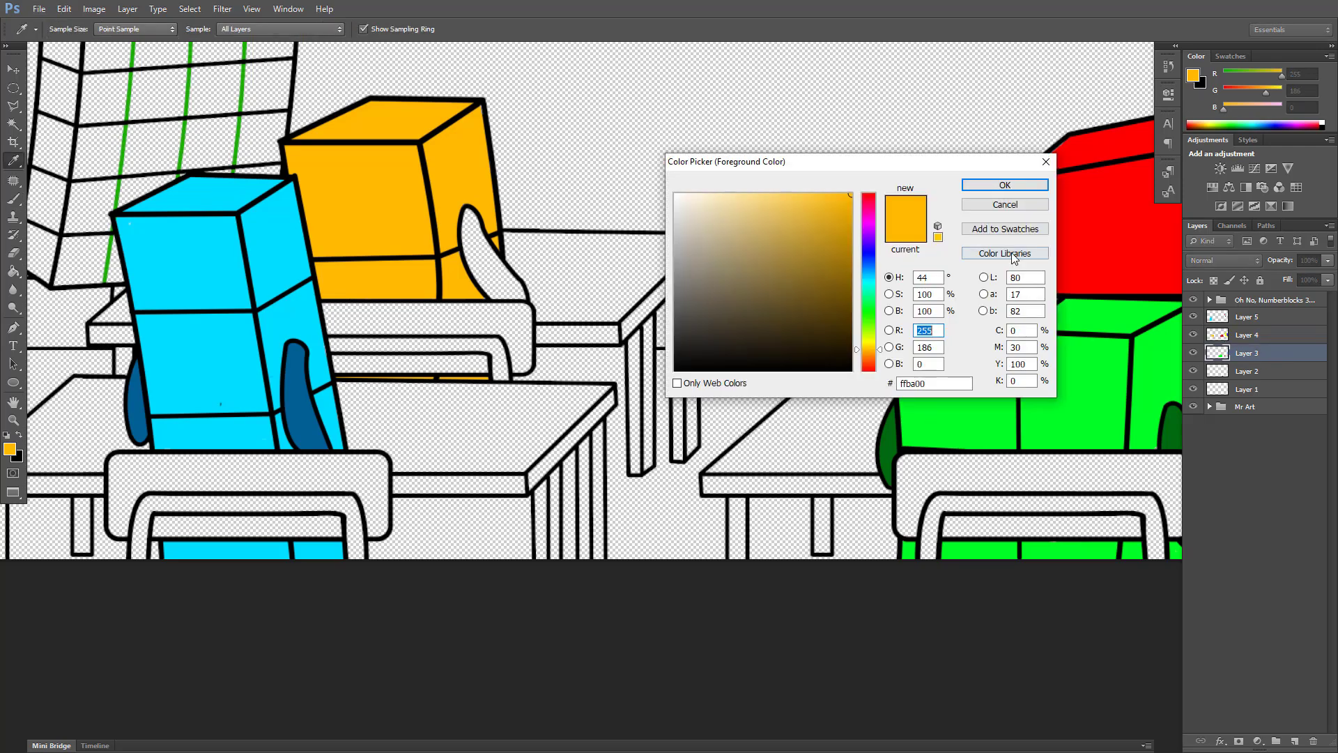
pyautogui.click(869, 229)
pyautogui.click(850, 245)
pyautogui.click(1004, 185)
pyautogui.scroll(1, 458, 295)
pyautogui.press(']')
pyautogui.press(']')
pyautogui.moveTo(475, 215); pyautogui.dragTo(470, 217)
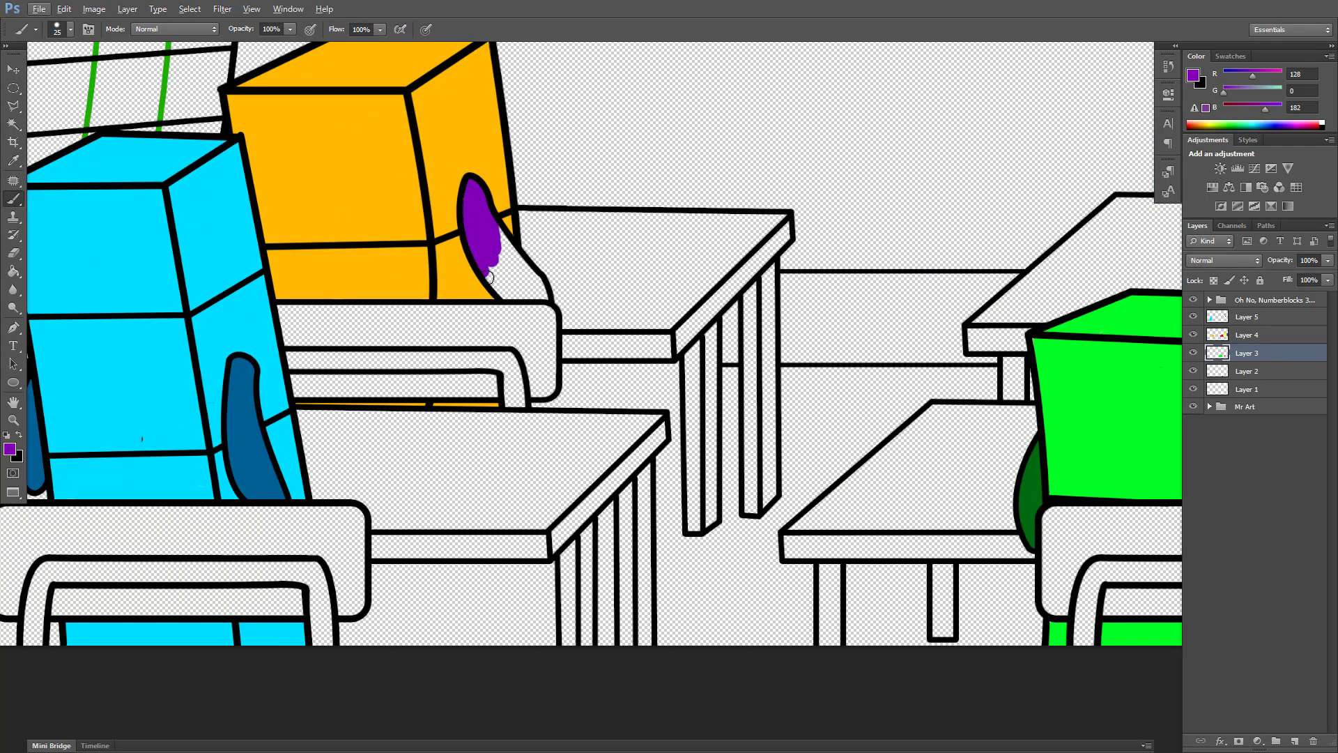
pyautogui.scroll(-3, 722, 265)
# - Paint the tall teacher's glasses frames pink (RGB 247, 0, 155) with a smaller brush
pyautogui.scroll(2, 444, 555)
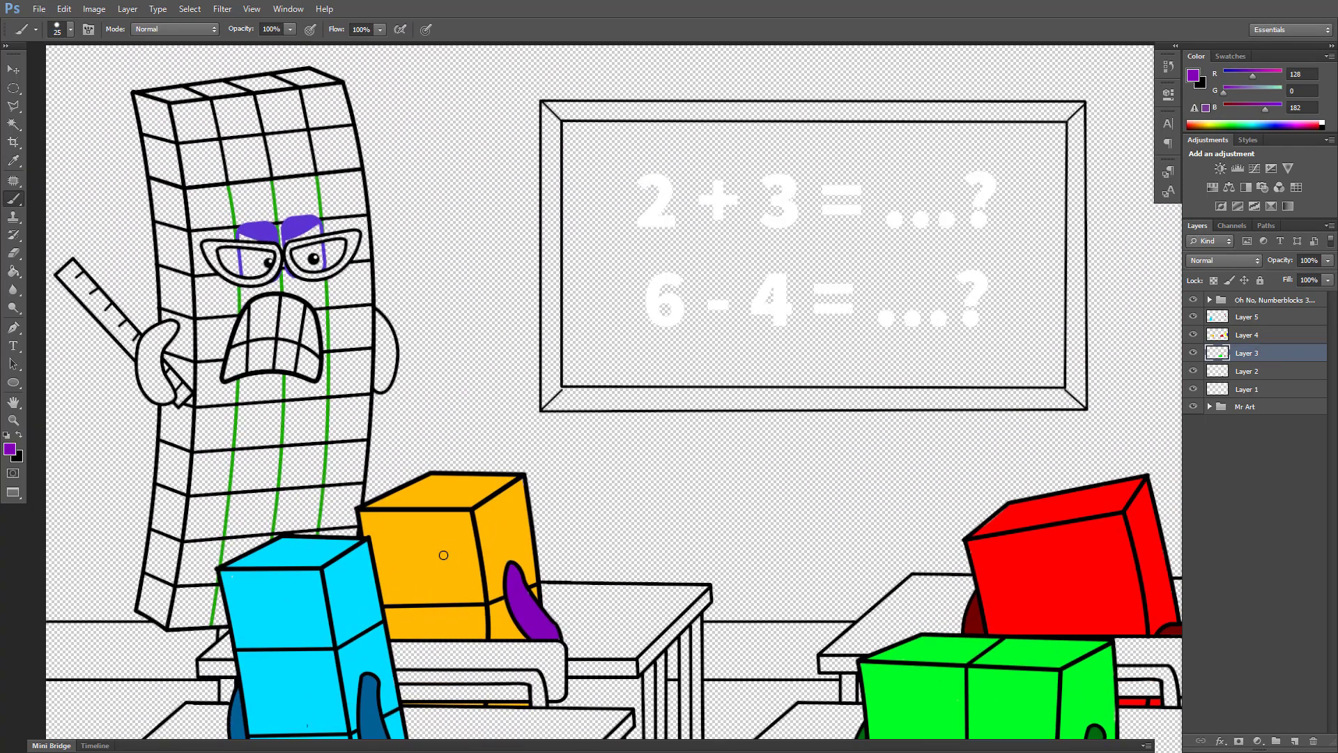
pyautogui.scroll(3, 333, 308)
pyautogui.press('[')
pyautogui.press('[')
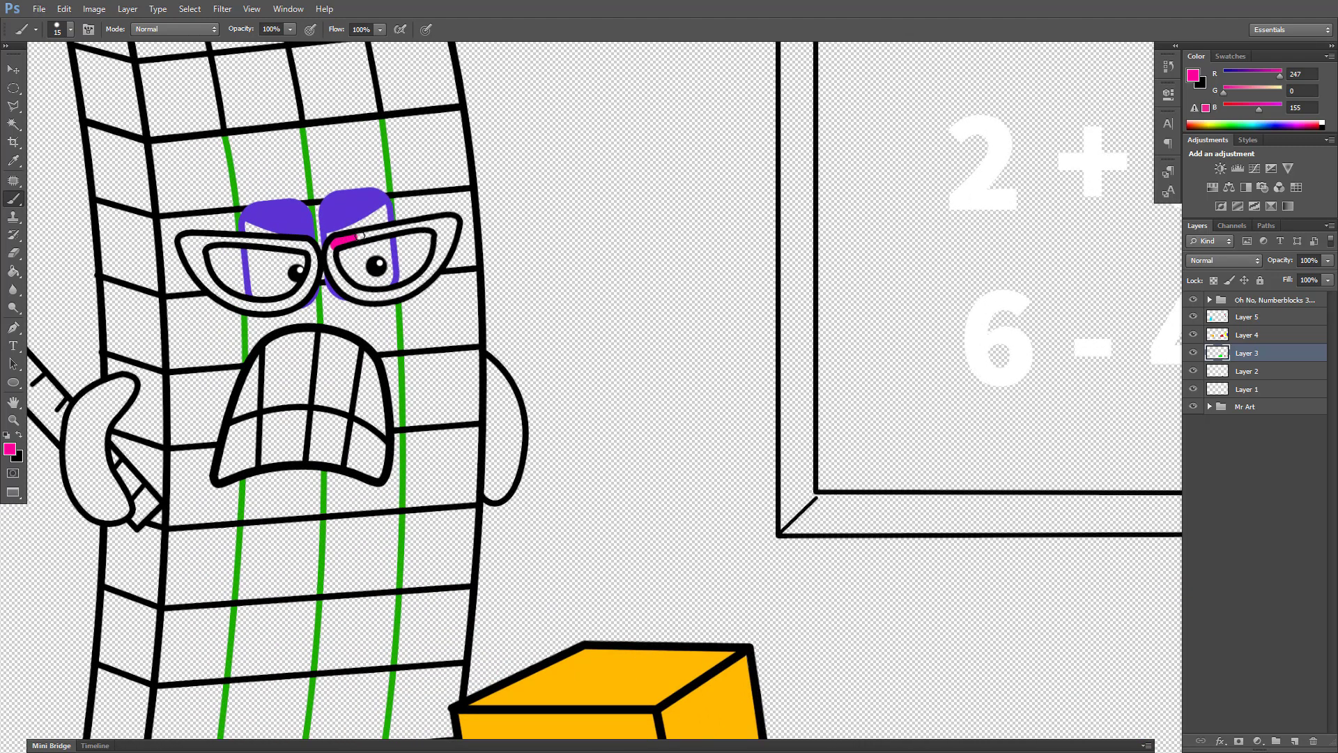
pyautogui.scroll(1, 439, 250)
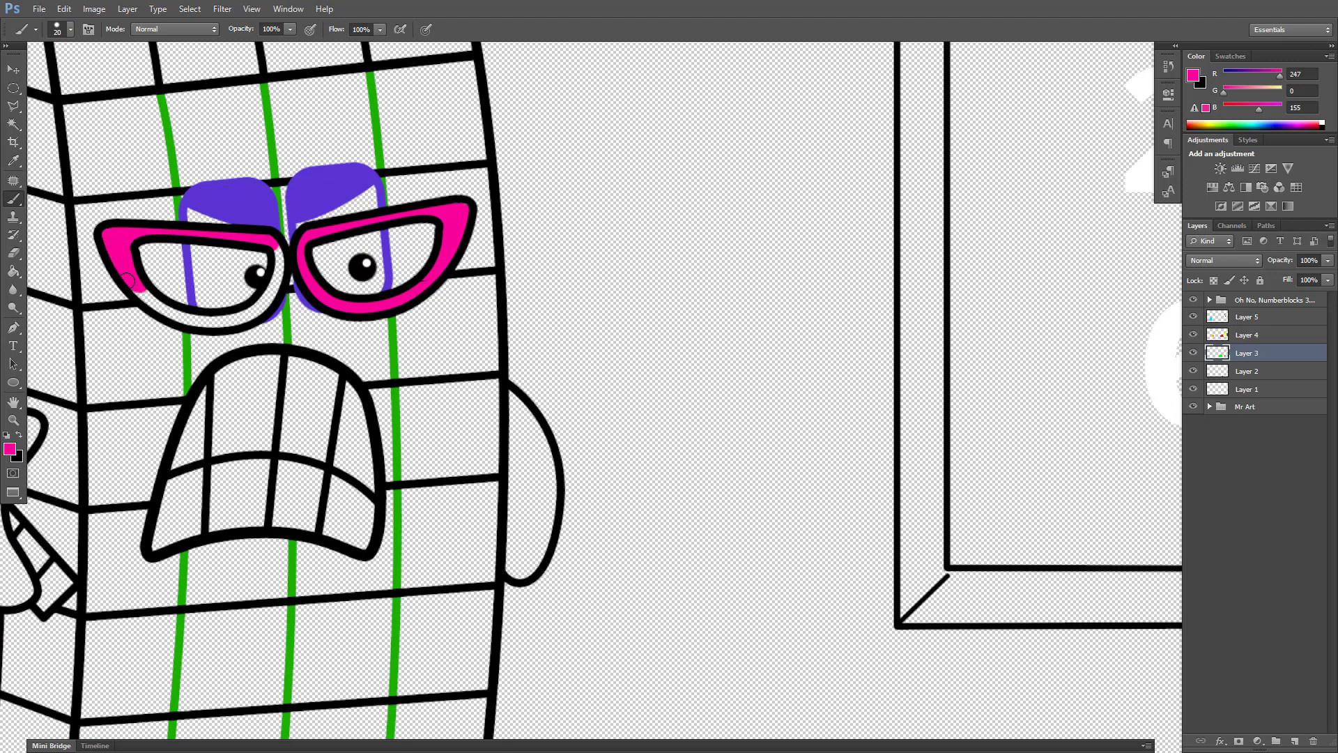
# - On Layer 2, paint the teacher's eyes and teeth white (RGB 255, 254, 255)
pyautogui.hotkey('alt', '[')
pyautogui.moveTo(301, 225)
pyautogui.mouseDown()
pyautogui.moveTo(367, 204)
pyautogui.moveTo(342, 274)
pyautogui.mouseUp()
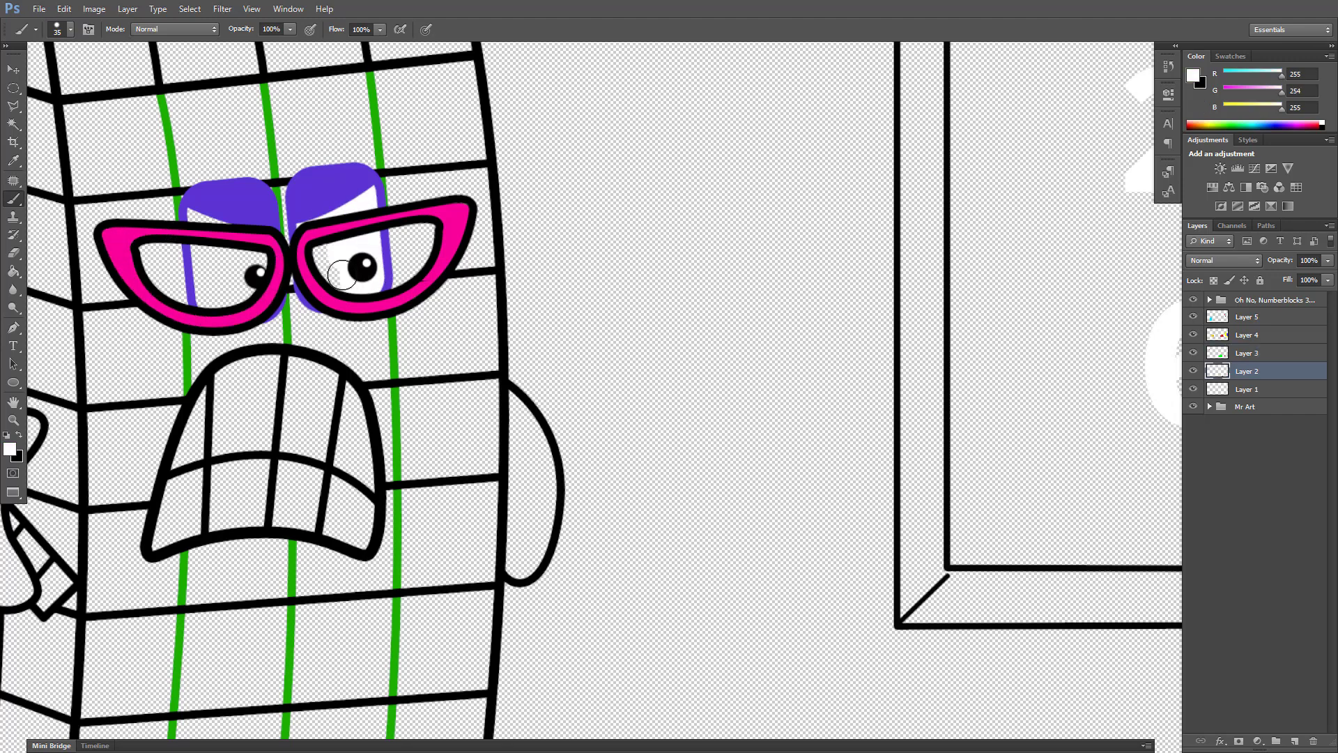
pyautogui.moveTo(204, 252); pyautogui.dragTo(241, 293)
pyautogui.scroll(-1, 240, 292)
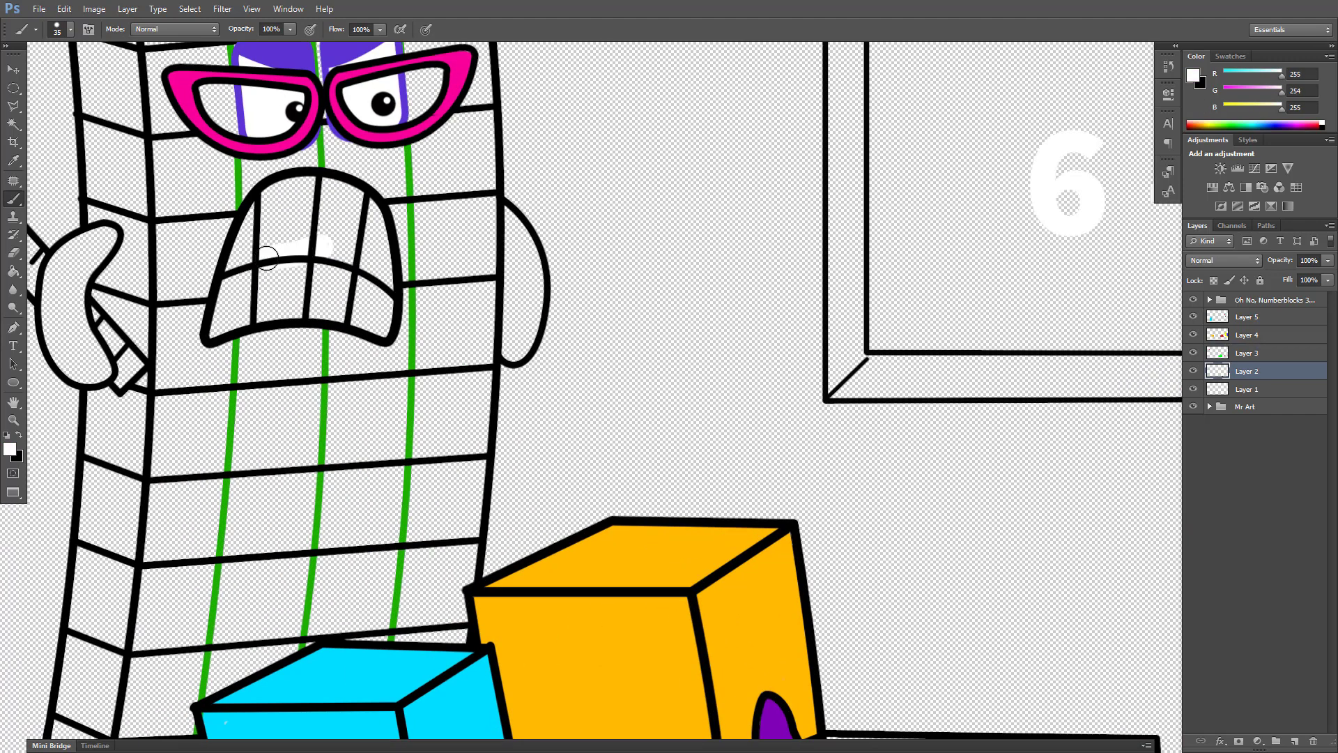
pyautogui.moveTo(269, 237)
pyautogui.mouseDown()
pyautogui.moveTo(350, 198)
pyautogui.moveTo(347, 222)
pyautogui.moveTo(381, 280)
pyautogui.moveTo(268, 282)
pyautogui.mouseUp()
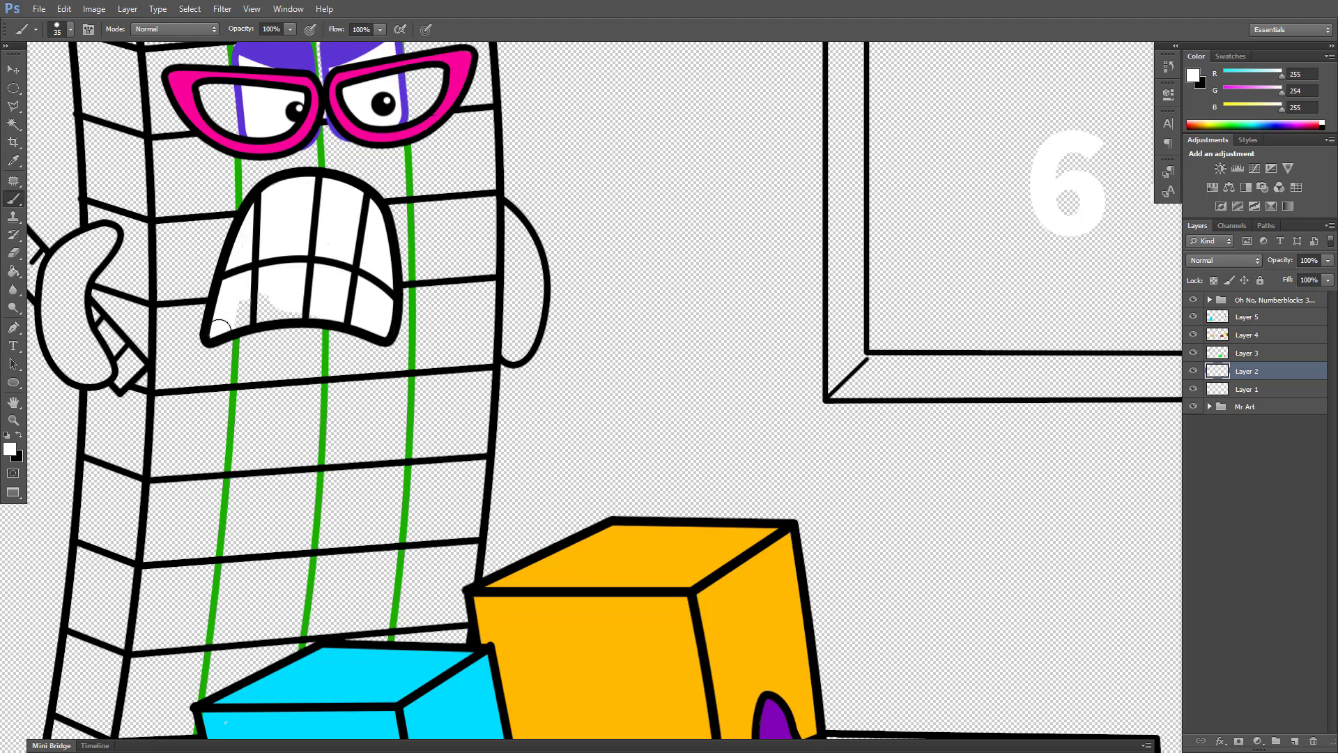
# - Set the brush colour to dark green (RGB 0, 83, 20) and paint the teacher's arm that holds the ruler
pyautogui.scroll(-2, 298, 232)
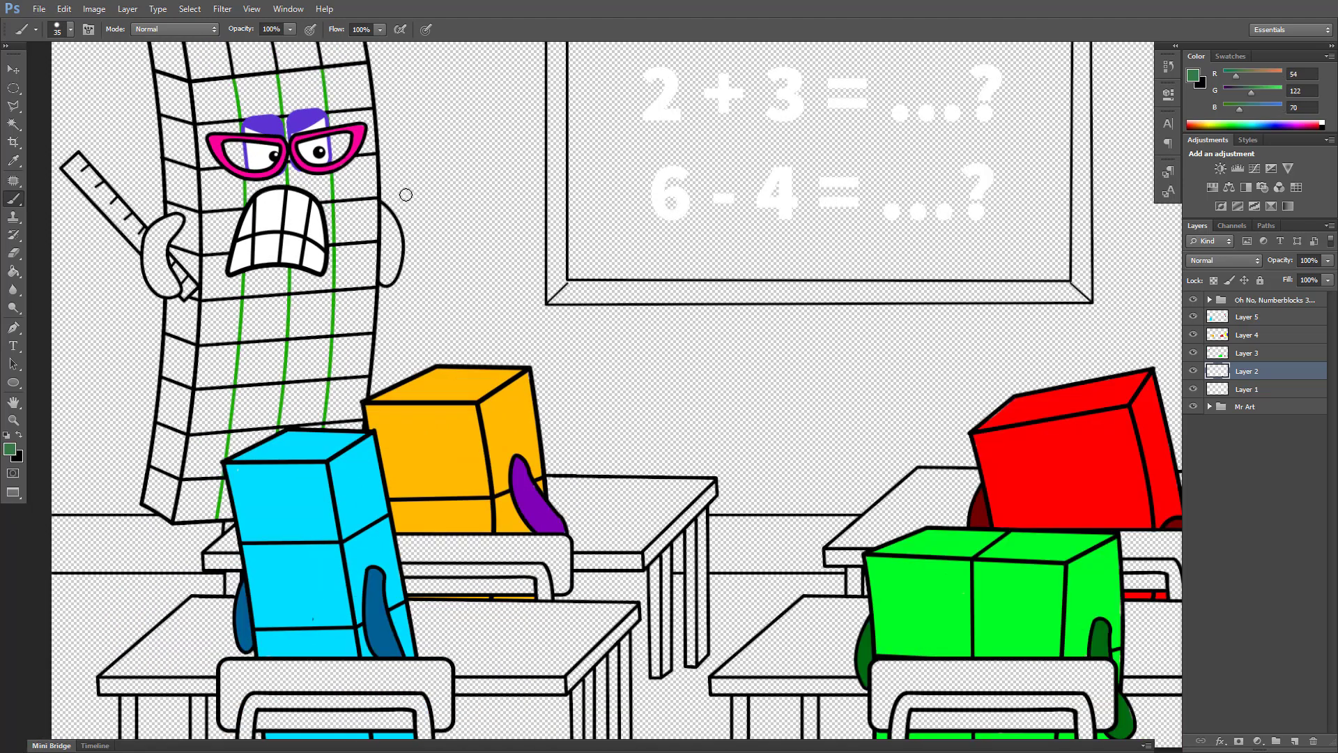
pyautogui.click(1189, 78)
pyautogui.moveTo(839, 286); pyautogui.dragTo(855, 312)
pyautogui.click(1004, 185)
pyautogui.scroll(2, 136, 233)
pyautogui.moveTo(185, 225); pyautogui.dragTo(180, 329)
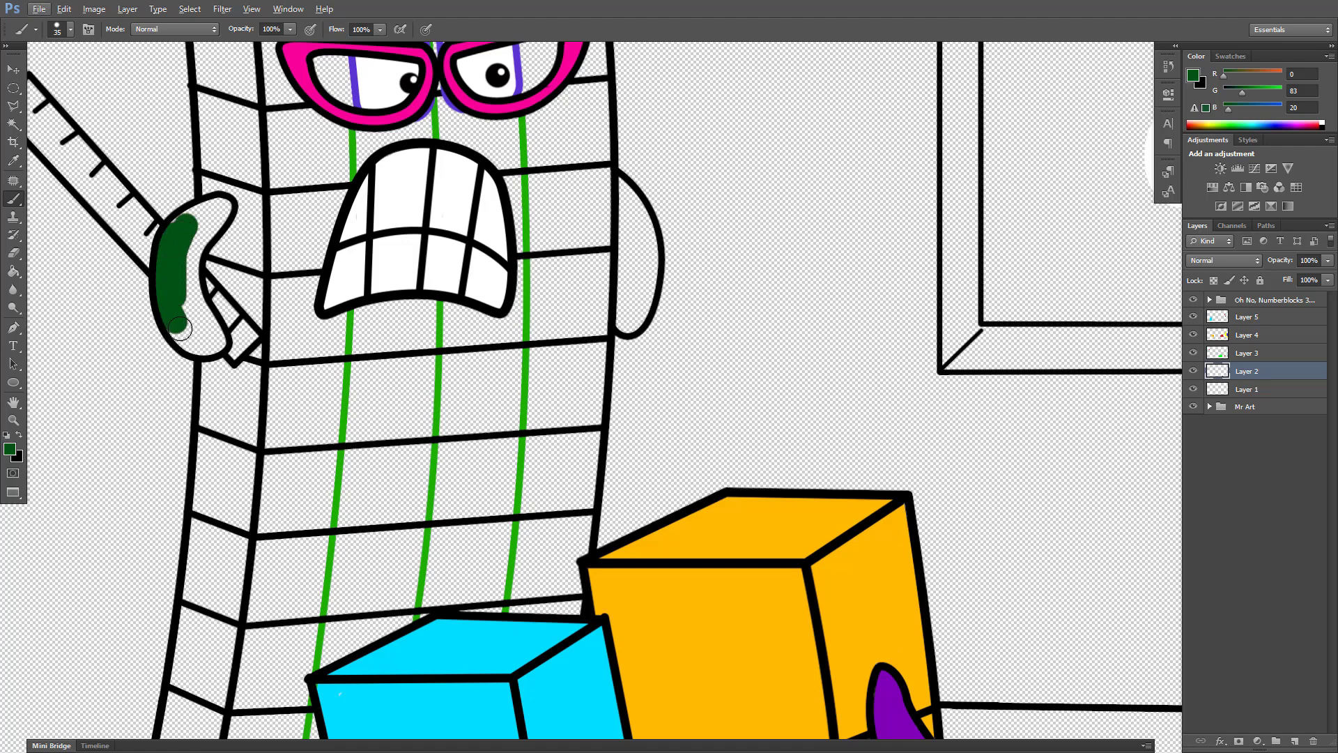
# - Paint the teacher's other arm and the foot beneath the body dark green with smaller brushes
pyautogui.moveTo(627, 216); pyautogui.dragTo(528, 211)
pyautogui.press('[')
pyautogui.press('[')
pyautogui.press('[')
pyautogui.moveTo(524, 183)
pyautogui.mouseDown()
pyautogui.moveTo(529, 221)
pyautogui.moveTo(526, 198)
pyautogui.mouseUp()
pyautogui.moveTo(536, 315); pyautogui.dragTo(554, 252)
pyautogui.scroll(-2, 550, 279)
pyautogui.scroll(3, 380, 551)
pyautogui.press('[')
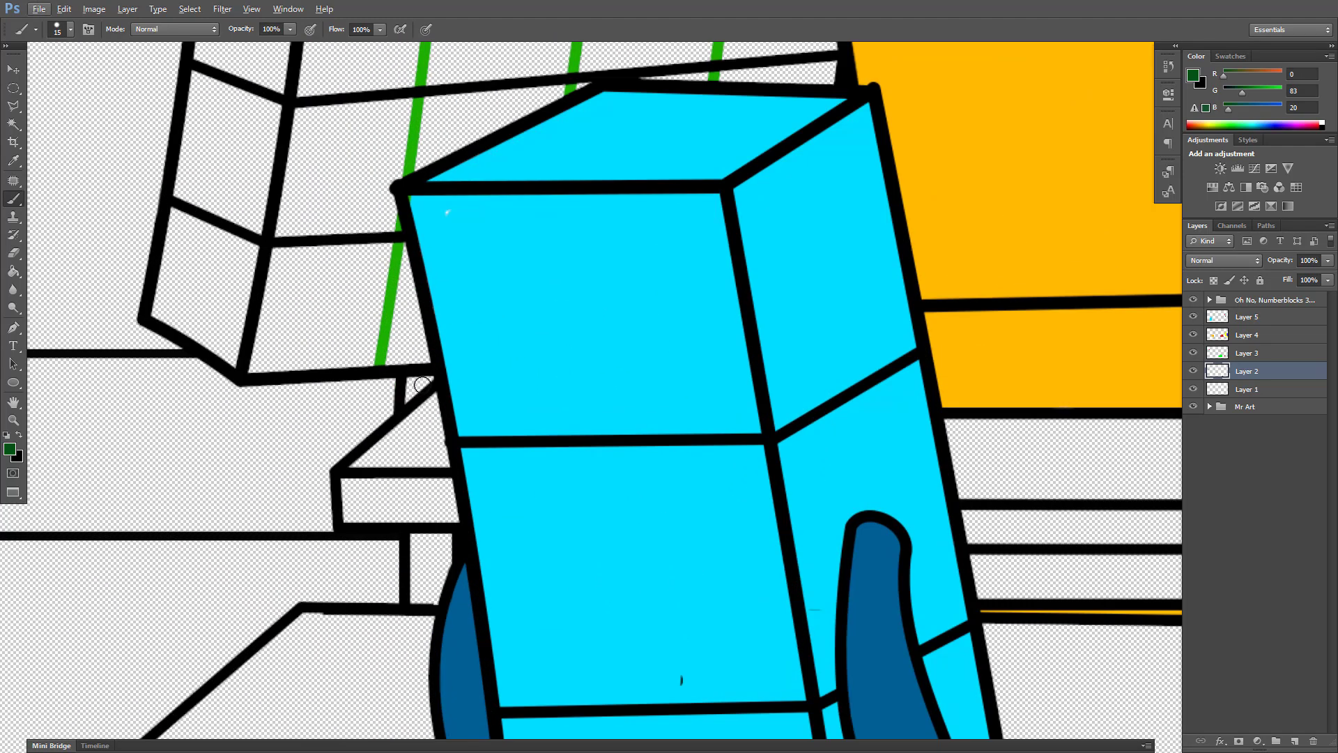
pyautogui.moveTo(421, 385); pyautogui.dragTo(414, 394)
pyautogui.scroll(-4, 198, 516)
# - On Layer 1, set the brush colour to bright green (RGB 65, 232, 46) and paint the front of the teacher's body below the top two block rows
pyautogui.click(1228, 124)
pyautogui.click(1247, 390)
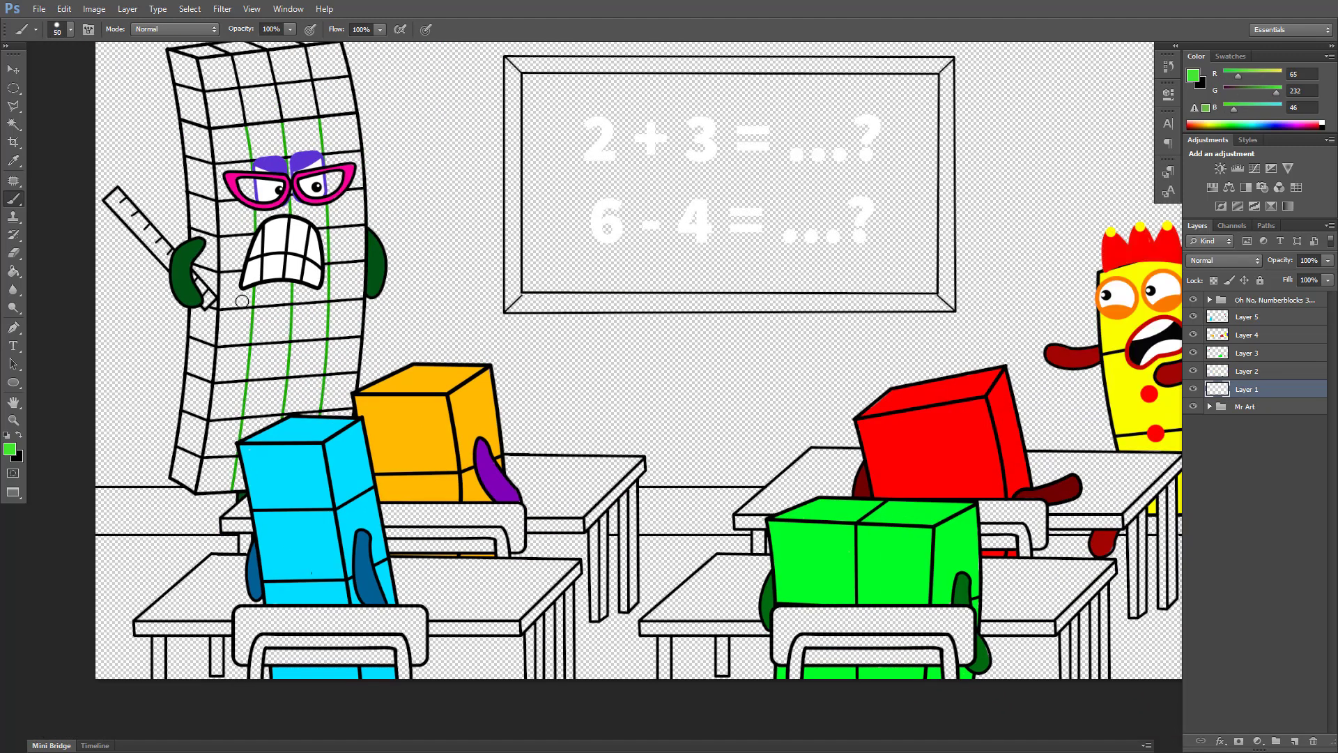
pyautogui.moveTo(304, 158)
pyautogui.mouseDown()
pyautogui.moveTo(278, 377)
pyautogui.moveTo(224, 466)
pyautogui.moveTo(343, 155)
pyautogui.moveTo(236, 161)
pyautogui.mouseUp()
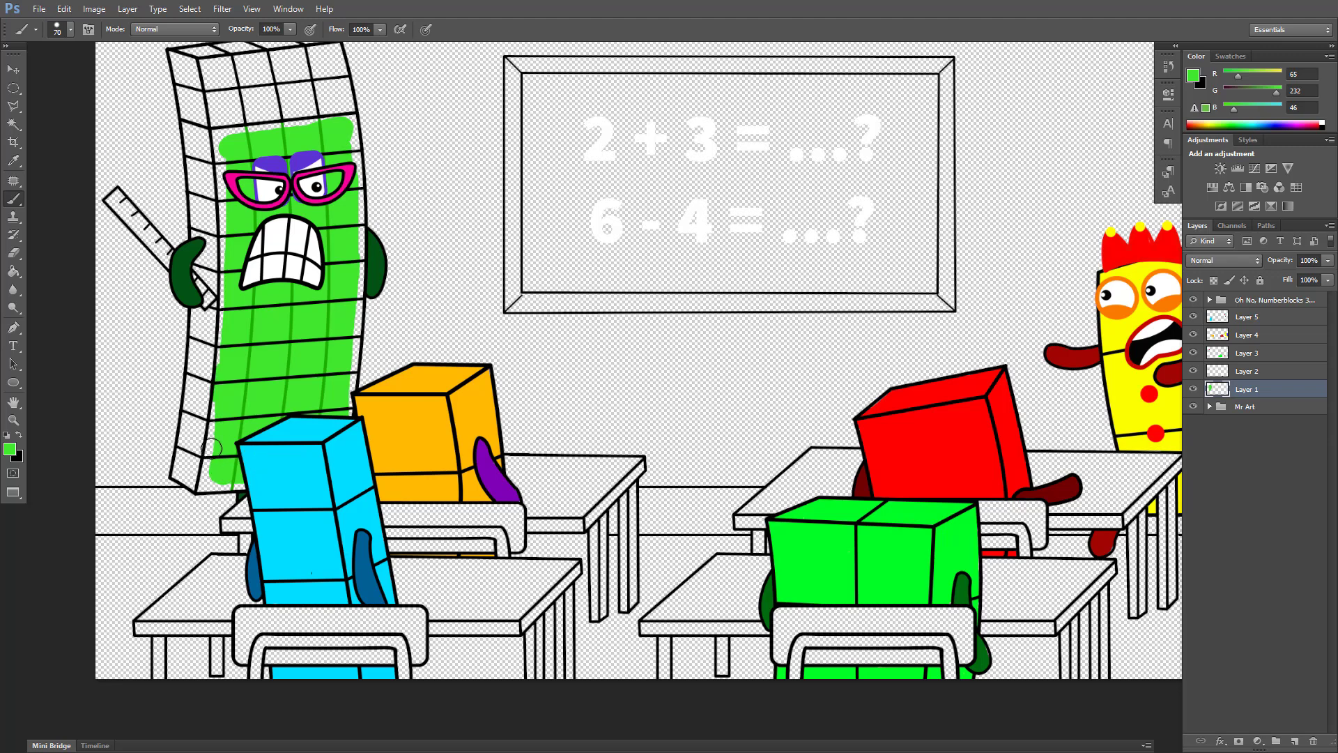
# - Paint the side face of the teacher's body bright green and fill the remaining gaps along its edges with a smaller brush
pyautogui.scroll(3, 173, 530)
pyautogui.moveTo(211, 343)
pyautogui.mouseDown()
pyautogui.moveTo(197, 475)
pyautogui.moveTo(244, 450)
pyautogui.moveTo(202, 320)
pyautogui.mouseUp()
pyautogui.press('e')
pyautogui.press('b')
pyautogui.press('[')
pyautogui.press('[')
pyautogui.press('[')
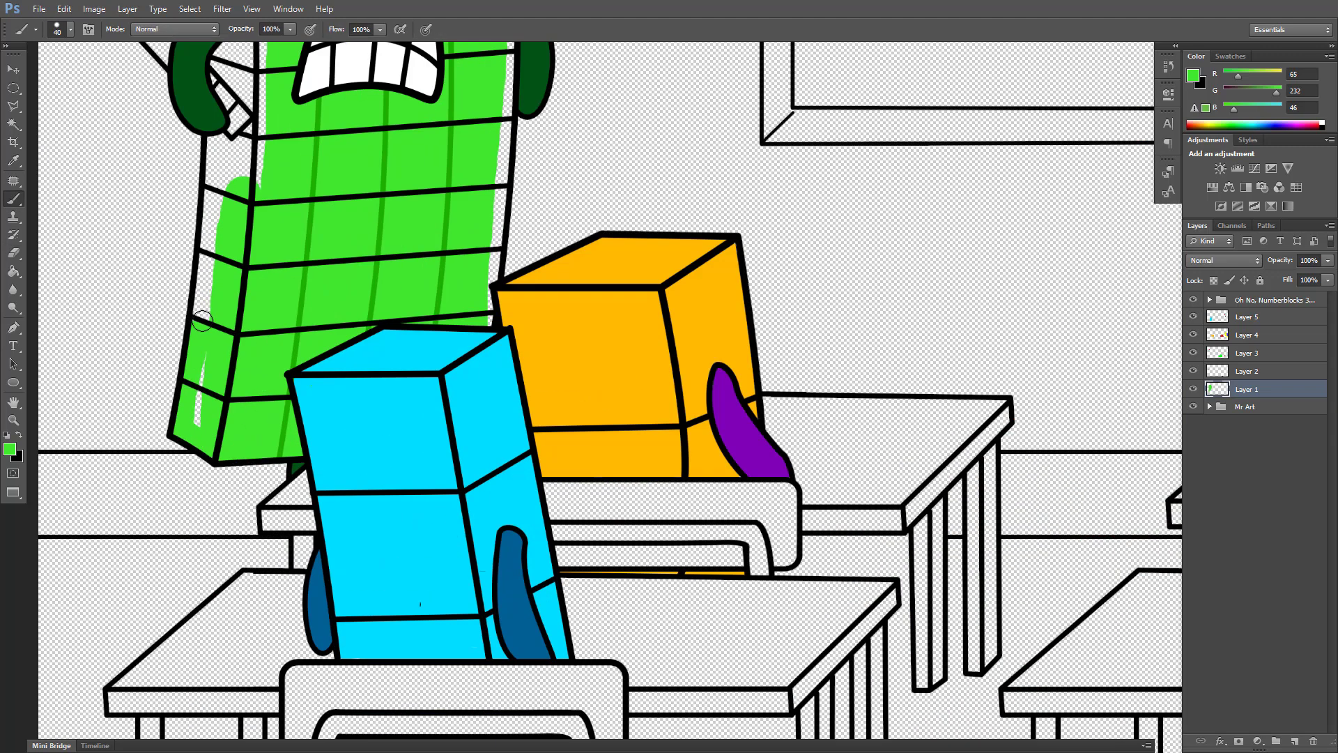
pyautogui.moveTo(208, 256)
pyautogui.mouseDown()
pyautogui.moveTo(240, 143)
pyautogui.moveTo(275, 160)
pyautogui.mouseUp()
pyautogui.scroll(3, 265, 232)
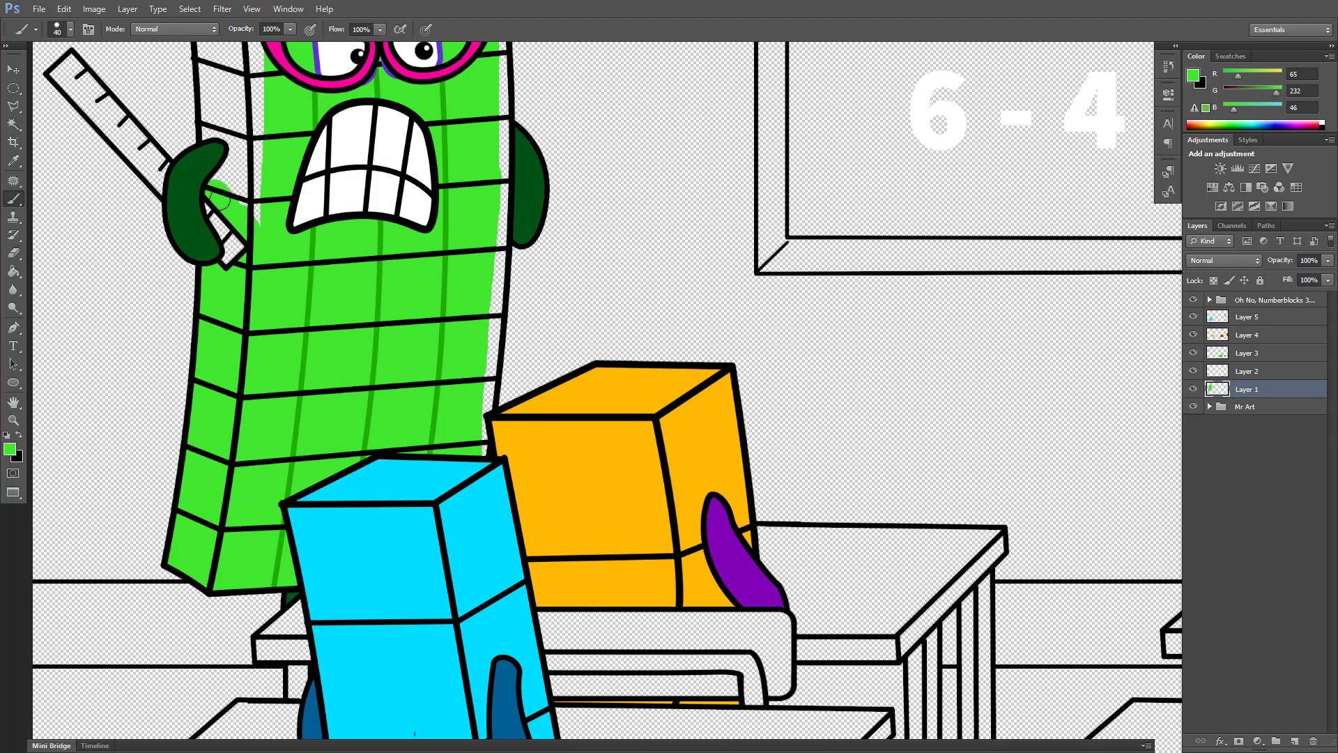
pyautogui.moveTo(219, 200); pyautogui.dragTo(255, 143)
pyautogui.scroll(3, 239, 224)
pyautogui.moveTo(239, 224)
pyautogui.mouseDown()
pyautogui.moveTo(209, 185)
pyautogui.moveTo(258, 126)
pyautogui.moveTo(498, 159)
pyautogui.moveTo(500, 463)
pyautogui.mouseUp()
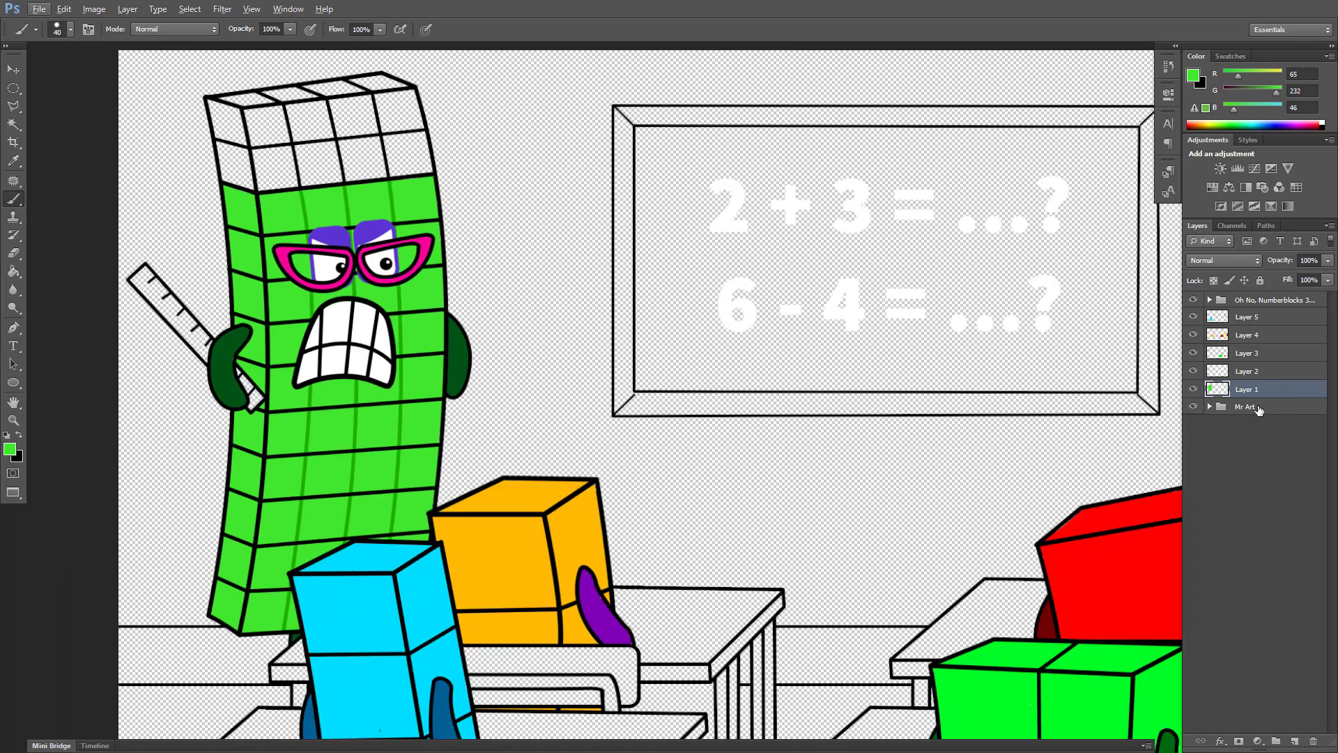
# - Paint the teacher's top two block rows magenta, and the ruler yellow (RGB 255, 241, 14) on Layer 7
pyautogui.click(1043, 170)
pyautogui.press(']')
pyautogui.press(']')
pyautogui.moveTo(325, 146)
pyautogui.mouseDown()
pyautogui.moveTo(400, 147)
pyautogui.moveTo(382, 112)
pyautogui.mouseUp()
pyautogui.moveTo(274, 98)
pyautogui.mouseDown()
pyautogui.moveTo(237, 174)
pyautogui.moveTo(314, 188)
pyautogui.moveTo(227, 122)
pyautogui.mouseUp()
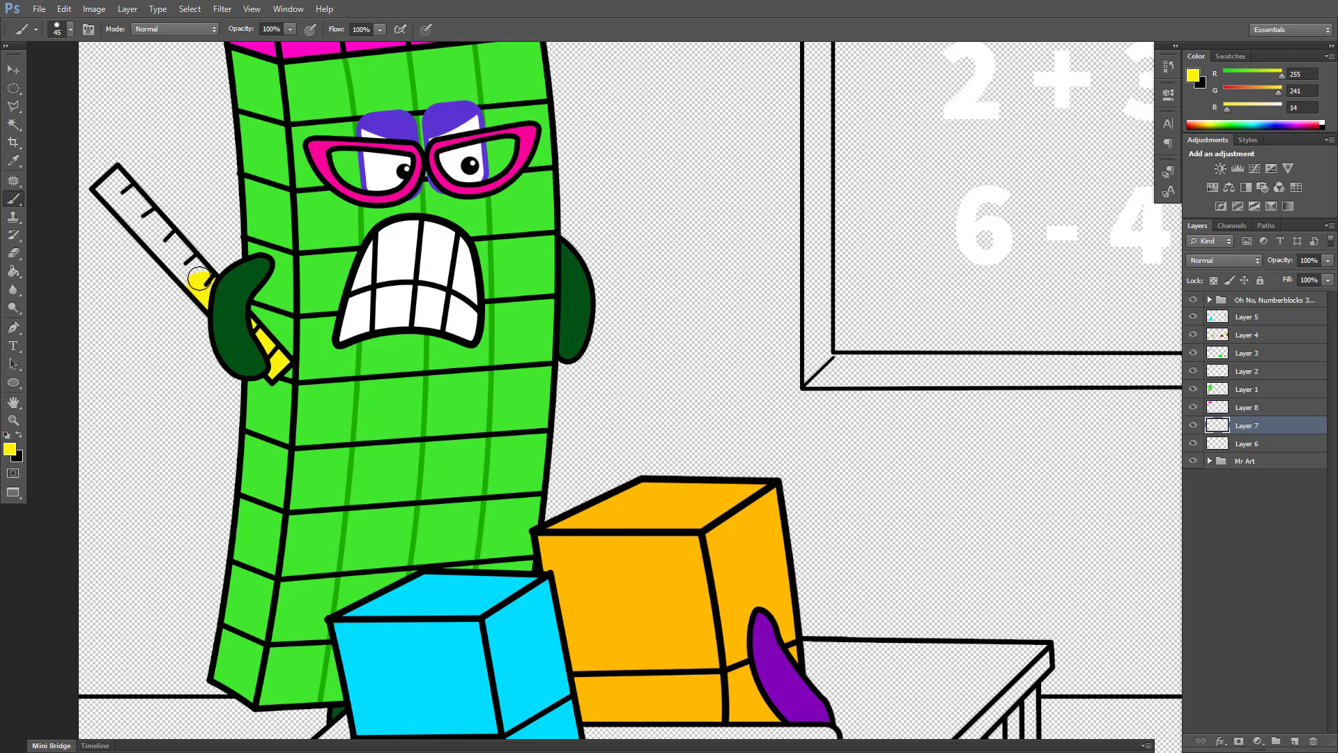
pyautogui.press('[')
pyautogui.moveTo(199, 280); pyautogui.dragTo(119, 205)
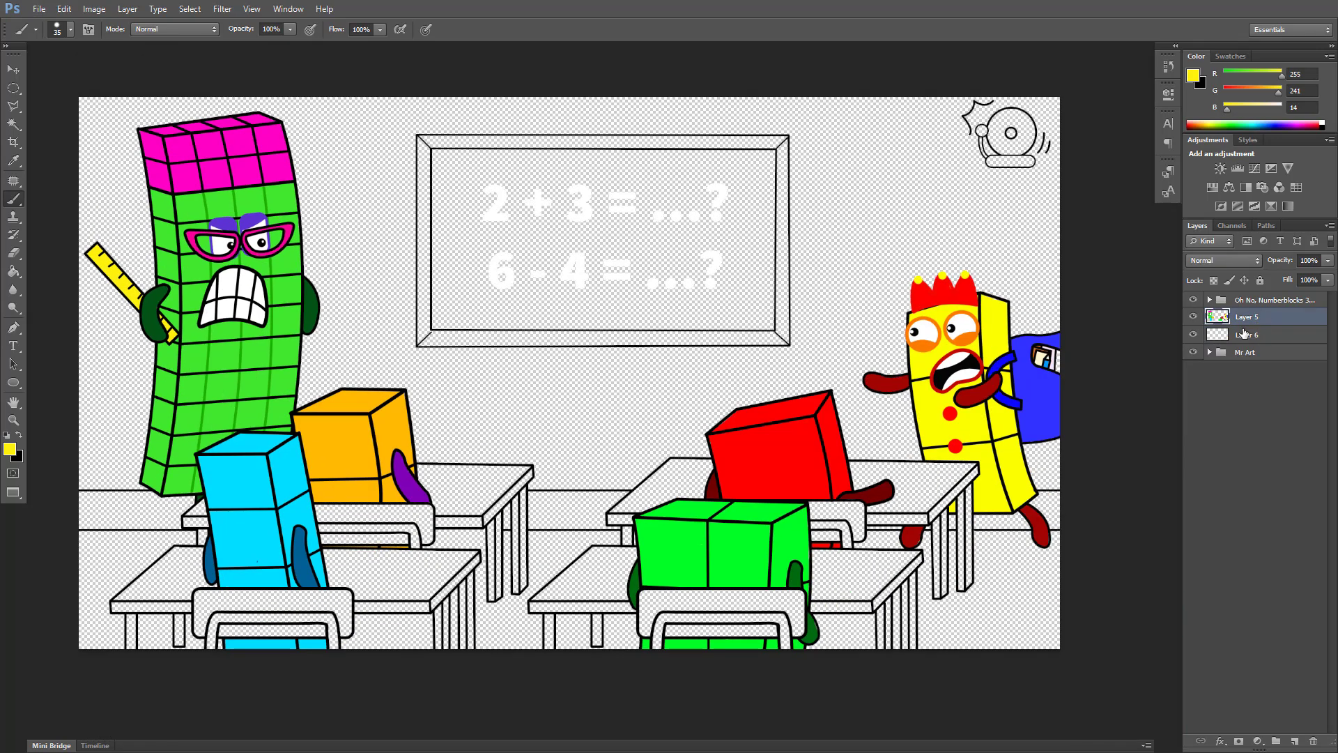
# - On a new layer, paint the orange pupil's chair frame, desk front edge and front leg faces dark brown (RGB 161, 99, 9)
pyautogui.click(1295, 741)
pyautogui.scroll(2, 229, 555)
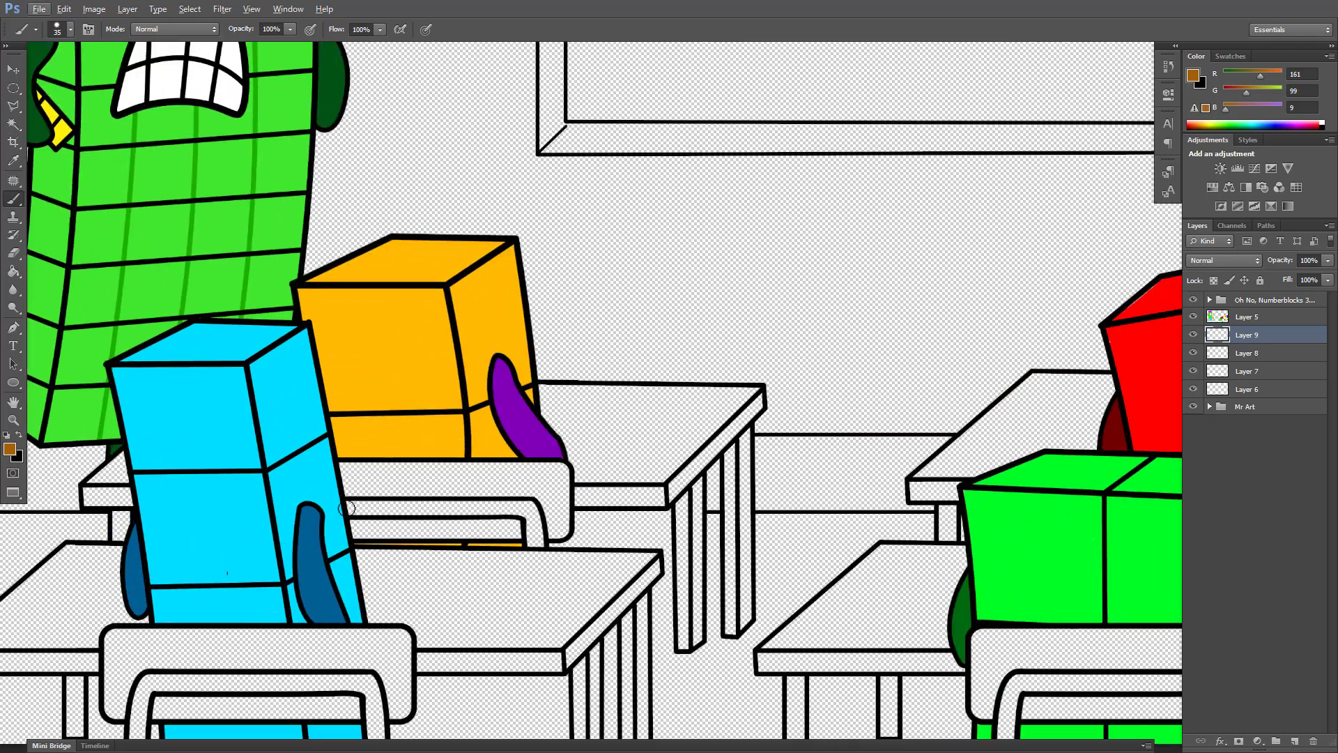
pyautogui.scroll(1, 529, 505)
pyautogui.moveTo(482, 510)
pyautogui.mouseDown()
pyautogui.moveTo(722, 490)
pyautogui.moveTo(644, 393)
pyautogui.mouseUp()
pyautogui.scroll(1, 657, 502)
pyautogui.press('e')
pyautogui.press('b')
pyautogui.moveTo(647, 389)
pyautogui.mouseDown()
pyautogui.moveTo(641, 534)
pyautogui.moveTo(643, 521)
pyautogui.mouseUp()
pyautogui.moveTo(722, 354); pyautogui.dragTo(726, 433)
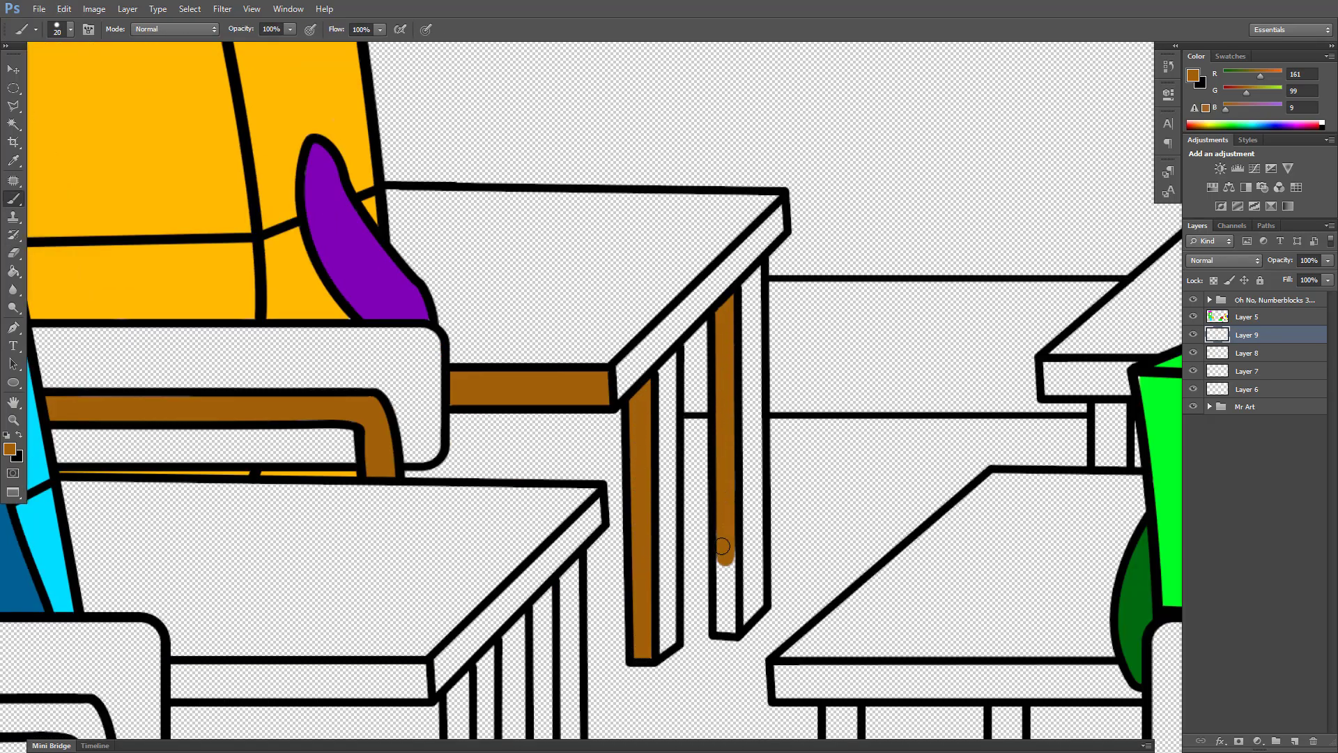
pyautogui.moveTo(722, 546); pyautogui.dragTo(726, 626)
# - Paint the far leg of the orange pupil's desk and the two left legs of the cyan pupil's desk dark brown
pyautogui.scroll(-3, 818, 371)
pyautogui.moveTo(818, 370); pyautogui.dragTo(1210, 343)
pyautogui.moveTo(321, 401); pyautogui.dragTo(291, 228)
pyautogui.scroll(2, 127, 478)
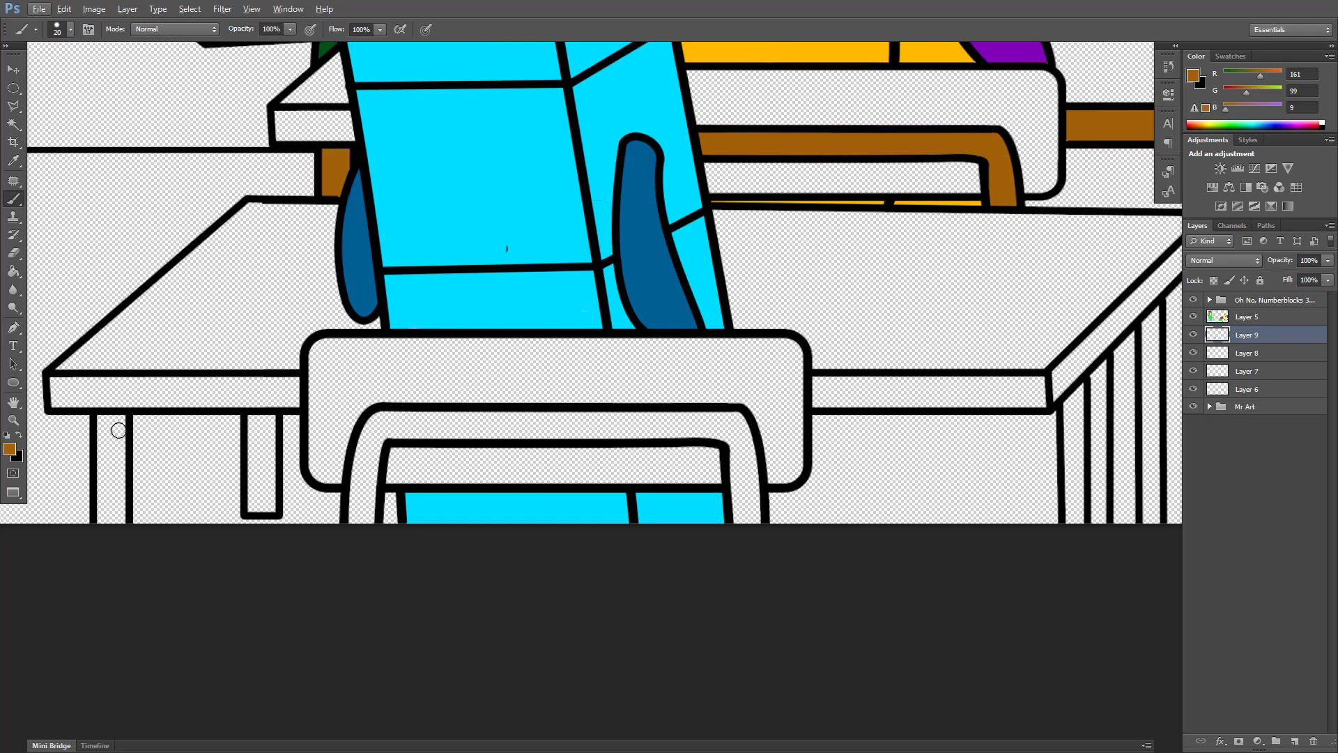
pyautogui.moveTo(102, 496); pyautogui.dragTo(118, 492)
pyautogui.moveTo(269, 422); pyautogui.dragTo(260, 496)
pyautogui.scroll(-2, 155, 457)
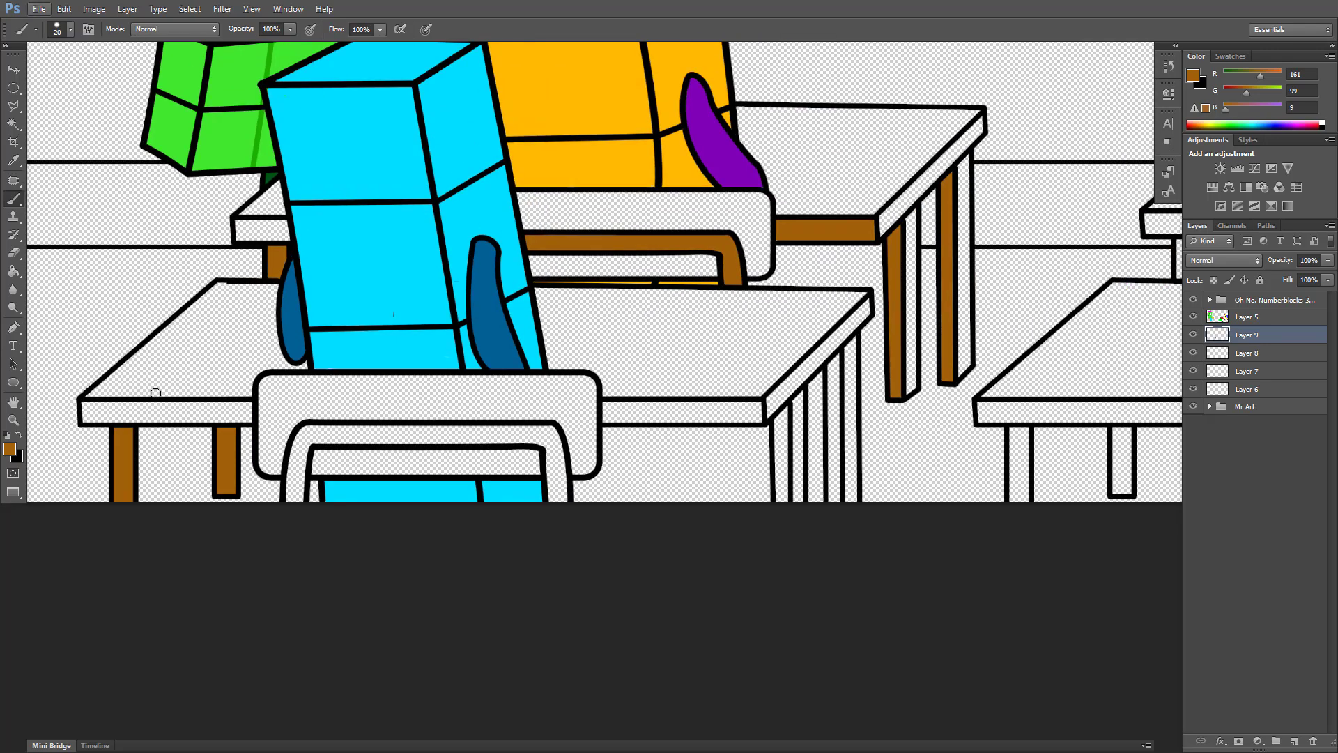
# - Paint the front edge and the right legs' front faces of the cyan pupil's desk dark brown, adjusting the brush size
pyautogui.press(']')
pyautogui.moveTo(90, 409)
pyautogui.mouseDown()
pyautogui.moveTo(244, 410)
pyautogui.moveTo(90, 416)
pyautogui.mouseUp()
pyautogui.moveTo(632, 434); pyautogui.dragTo(511, 422)
pyautogui.moveTo(489, 395); pyautogui.dragTo(628, 400)
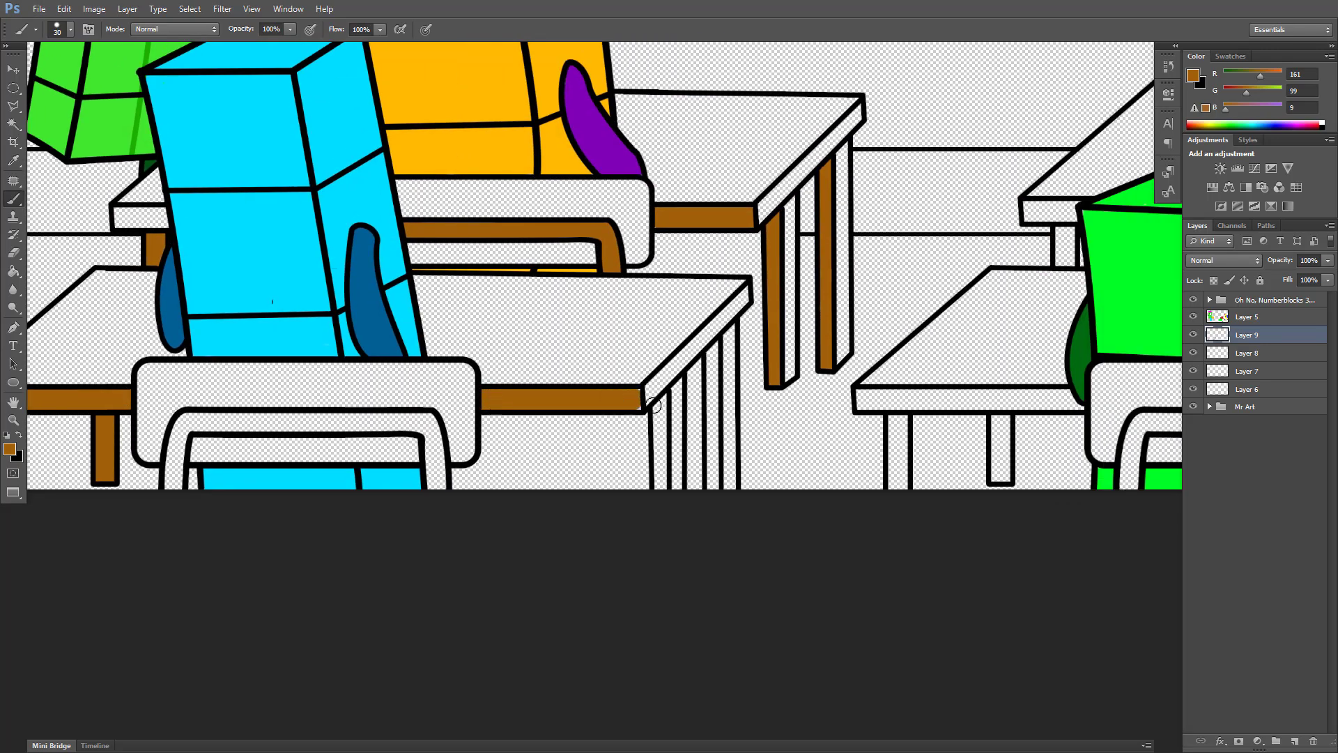
pyautogui.press('[')
pyautogui.scroll(1, 653, 405)
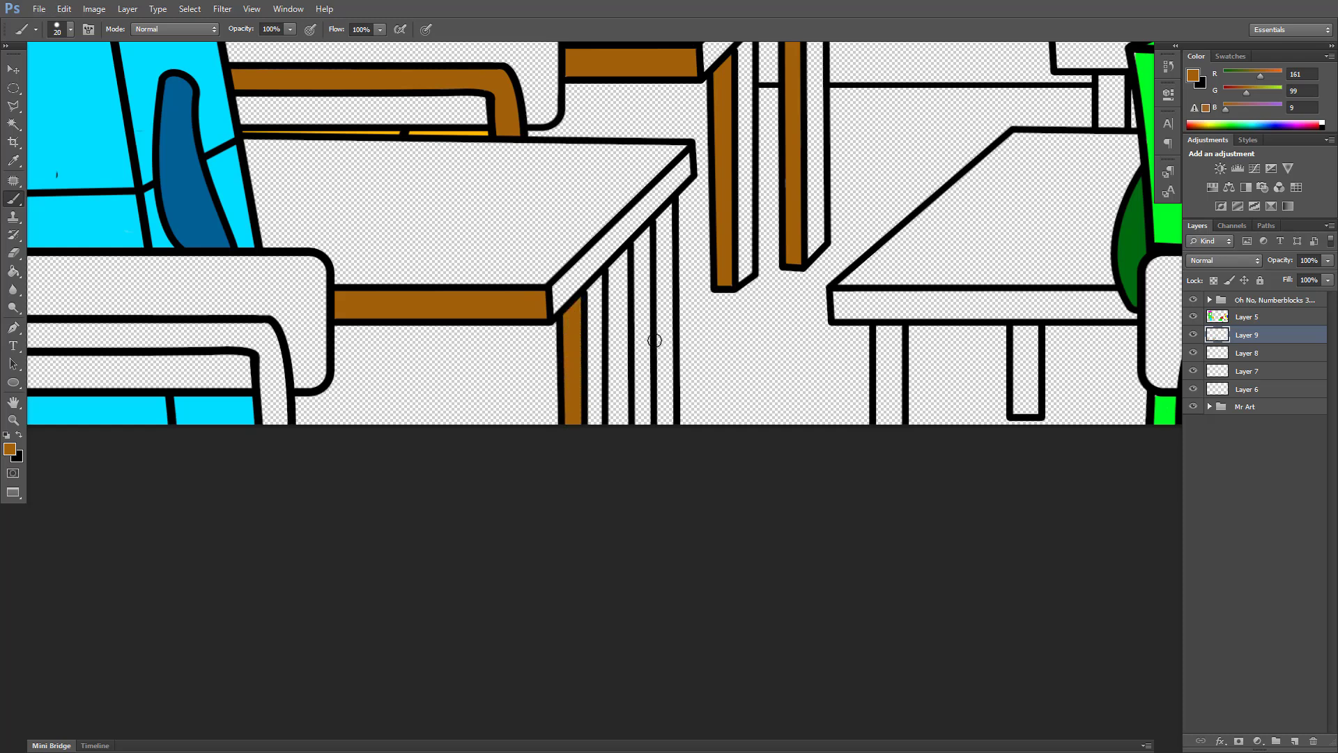
pyautogui.scroll(-2, 586, 471)
# - On Layer 8, set the colour to lighter brown (RGB 191, 114, 2) and paint the orange pupil's tabletop, desk leg sides and chair backrest
pyautogui.click(1220, 352)
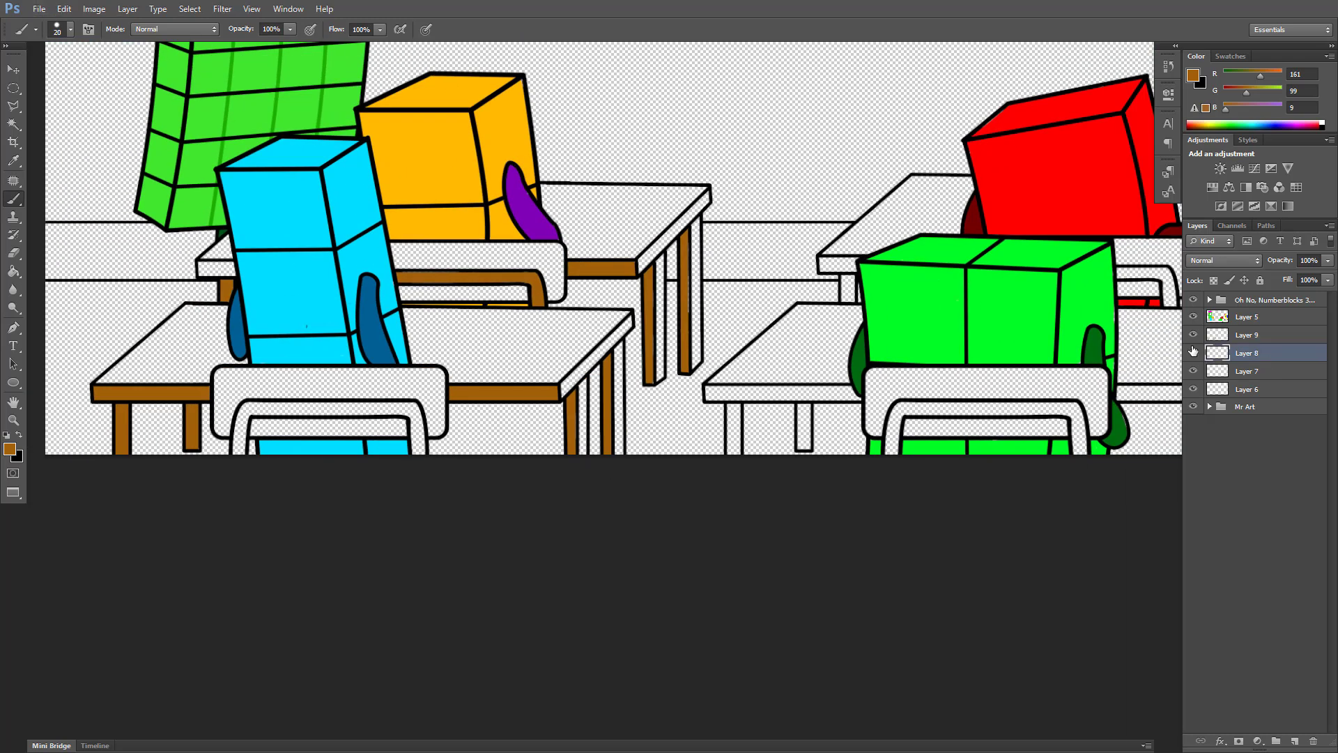
pyautogui.click(10, 449)
pyautogui.click(847, 239)
pyautogui.click(1003, 186)
pyautogui.press(']')
pyautogui.press(']')
pyautogui.press(']')
pyautogui.press(']')
pyautogui.press(']')
pyautogui.moveTo(515, 347)
pyautogui.mouseDown()
pyautogui.moveTo(411, 328)
pyautogui.moveTo(576, 239)
pyautogui.moveTo(669, 221)
pyautogui.moveTo(639, 200)
pyautogui.mouseUp()
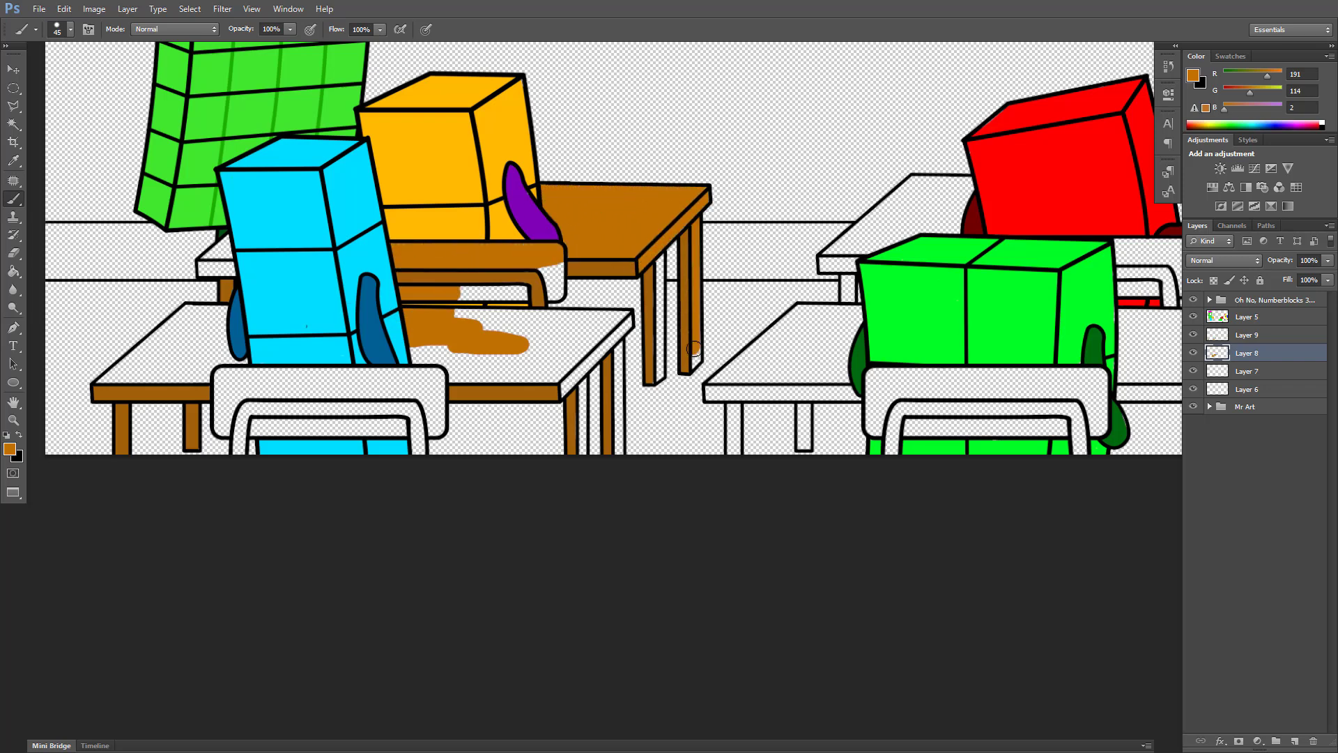
pyautogui.scroll(1, 516, 270)
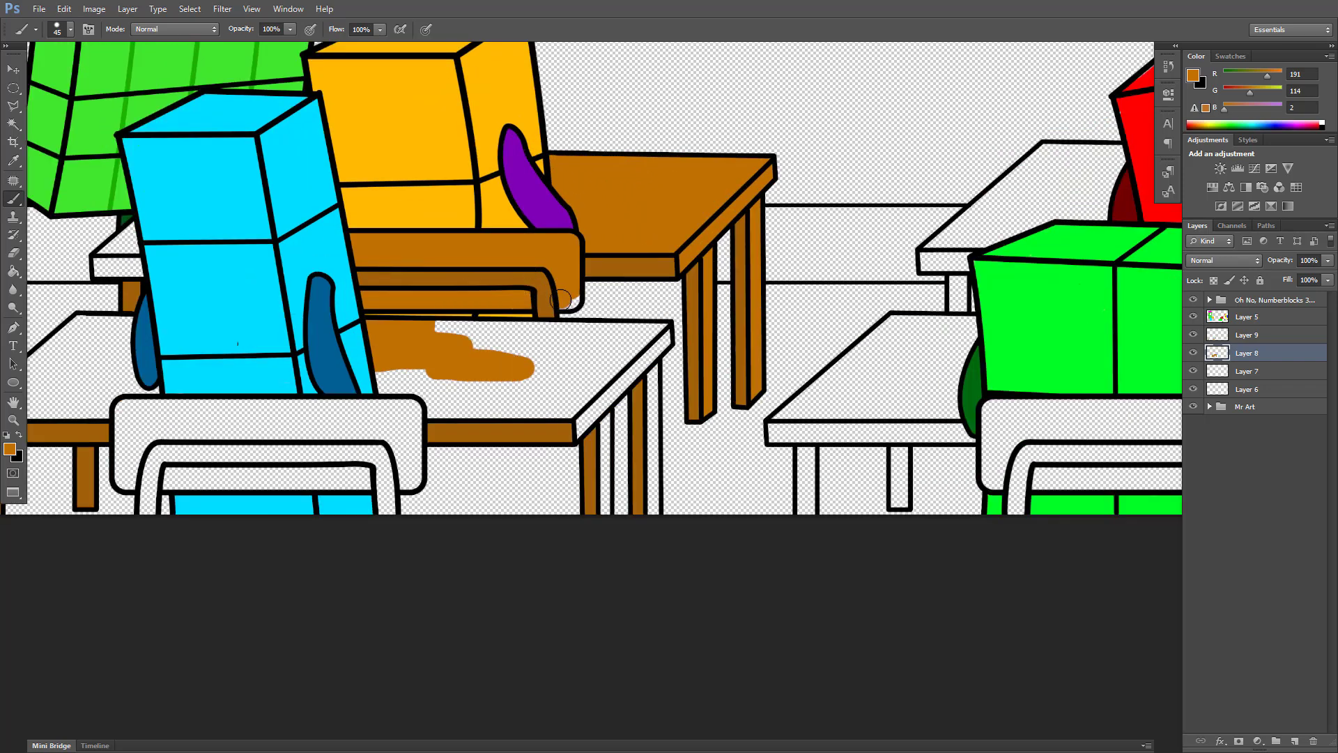
# - Paint the cyan pupil's tabletop, desk leg sides and chair backrest lighter brown
pyautogui.moveTo(433, 329)
pyautogui.mouseDown()
pyautogui.moveTo(586, 333)
pyautogui.moveTo(630, 375)
pyautogui.moveTo(495, 352)
pyautogui.moveTo(419, 408)
pyautogui.mouseUp()
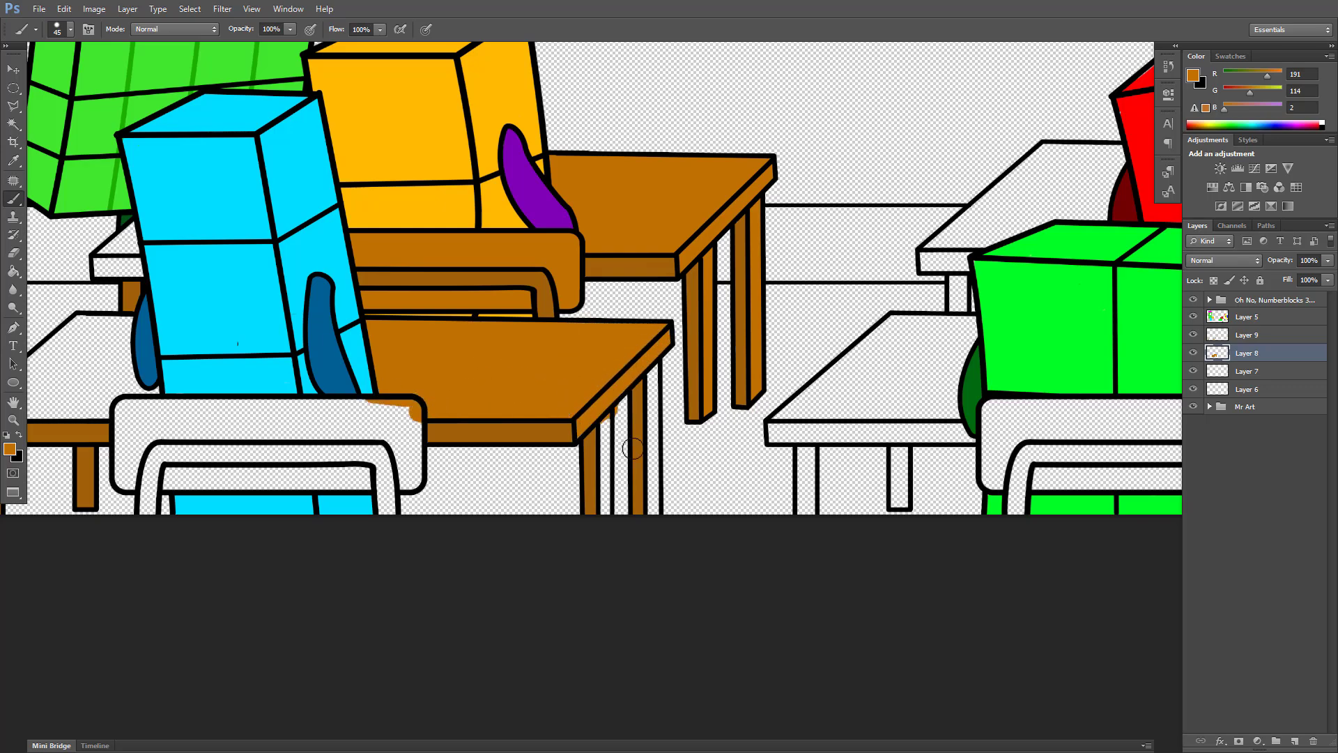
pyautogui.scroll(-2, 649, 291)
pyautogui.scroll(1, 648, 291)
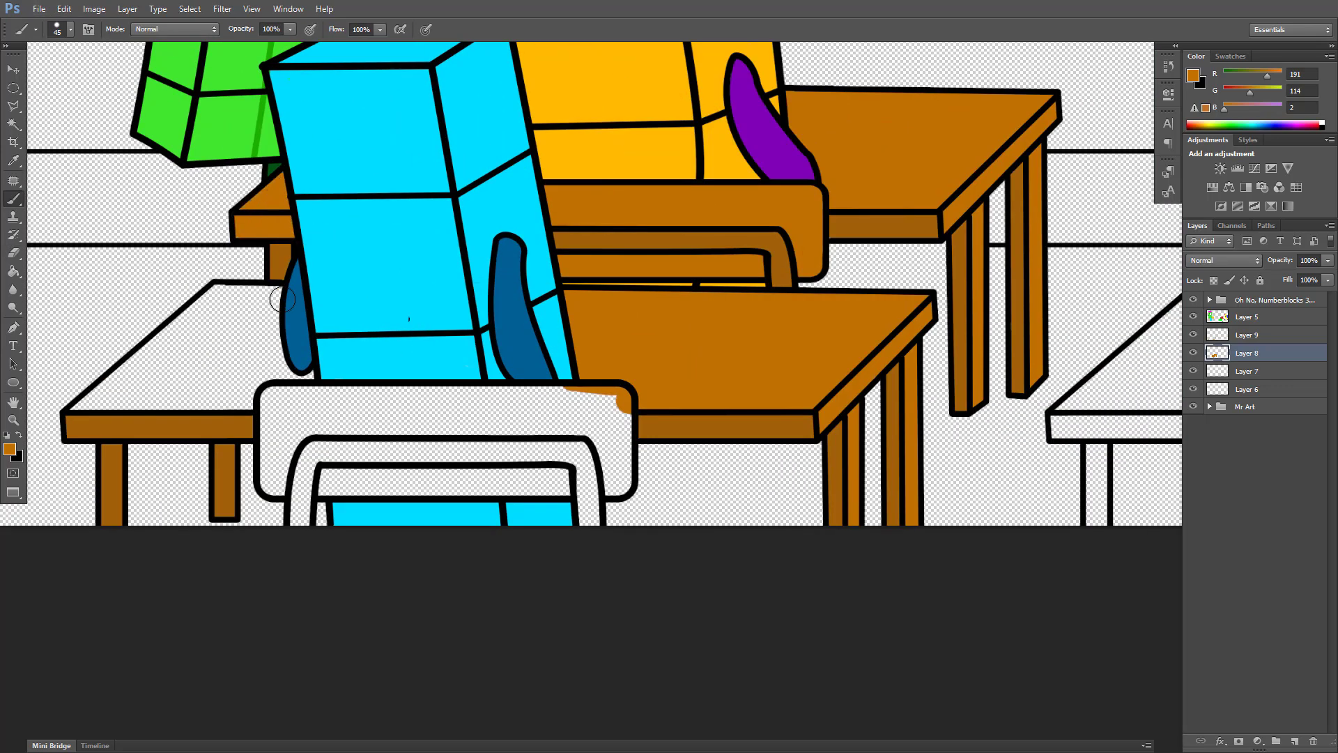
pyautogui.moveTo(280, 307)
pyautogui.mouseDown()
pyautogui.moveTo(160, 355)
pyautogui.moveTo(270, 371)
pyautogui.moveTo(168, 366)
pyautogui.mouseUp()
pyautogui.moveTo(327, 402)
pyautogui.mouseDown()
pyautogui.moveTo(283, 335)
pyautogui.moveTo(226, 387)
pyautogui.mouseUp()
pyautogui.moveTo(289, 358)
pyautogui.mouseDown()
pyautogui.moveTo(574, 349)
pyautogui.moveTo(573, 408)
pyautogui.mouseUp()
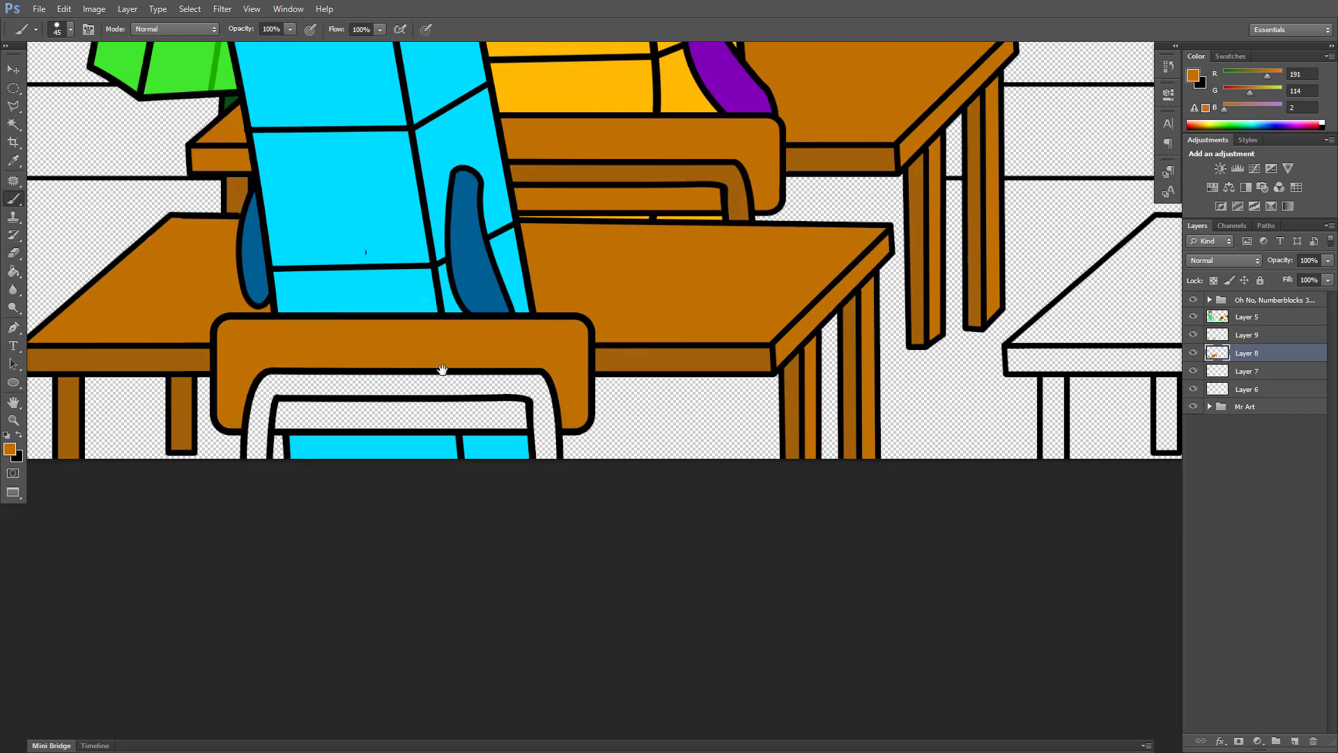
# - On Layer 7, sample the dark brown (RGB 161, 99, 9) and paint the cyan pupil's chair frame with a smaller brush
pyautogui.moveTo(442, 370); pyautogui.dragTo(443, 300)
pyautogui.press('[')
pyautogui.moveTo(509, 341)
pyautogui.mouseDown()
pyautogui.moveTo(367, 343)
pyautogui.moveTo(494, 351)
pyautogui.moveTo(262, 334)
pyautogui.mouseUp()
pyautogui.hotkey('alt', '[')
pyautogui.keyDown('alt'); pyautogui.click(613, 289); pyautogui.keyUp('alt')
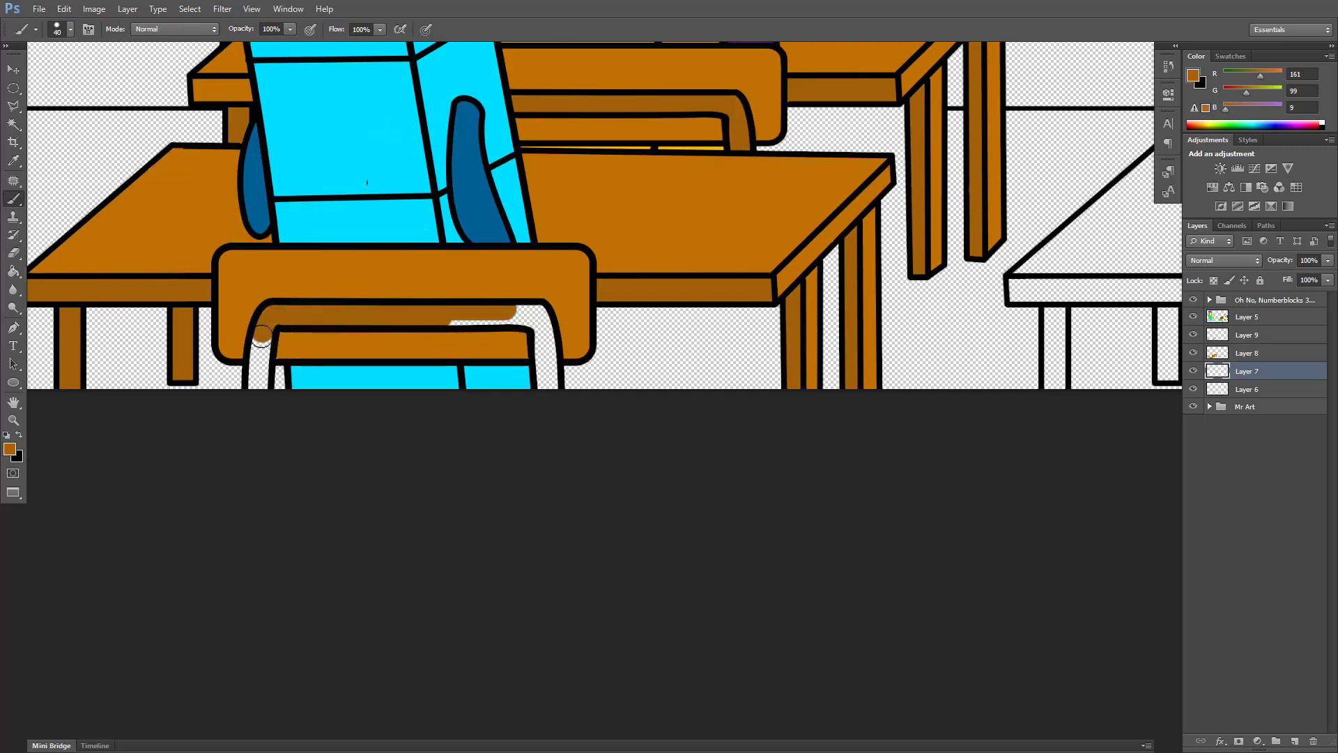
pyautogui.moveTo(545, 335); pyautogui.dragTo(548, 387)
pyautogui.hotkey('ctrl', '-')
# - Paint the green pupil's chair frame and the desk's left legs and front edge dark brown
pyautogui.scroll(7, 767, 303)
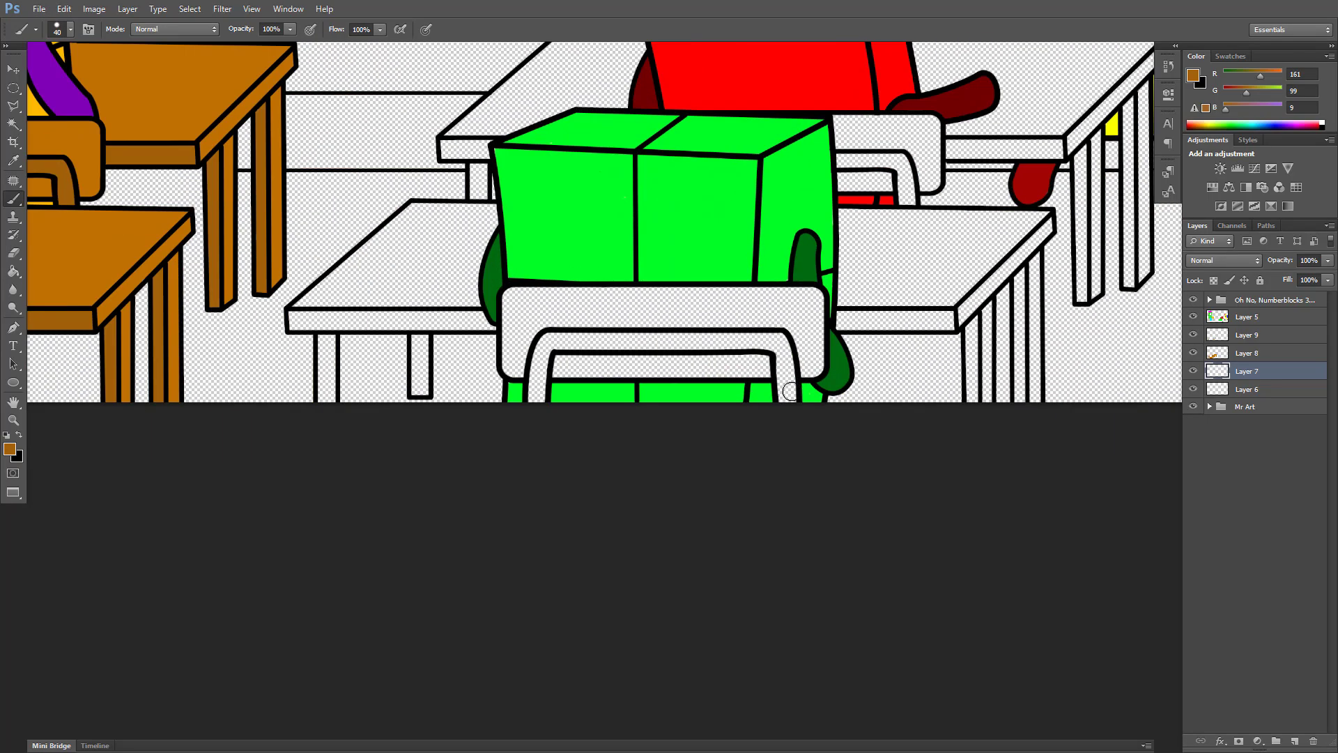
pyautogui.moveTo(787, 381)
pyautogui.mouseDown()
pyautogui.moveTo(651, 338)
pyautogui.moveTo(566, 340)
pyautogui.mouseUp()
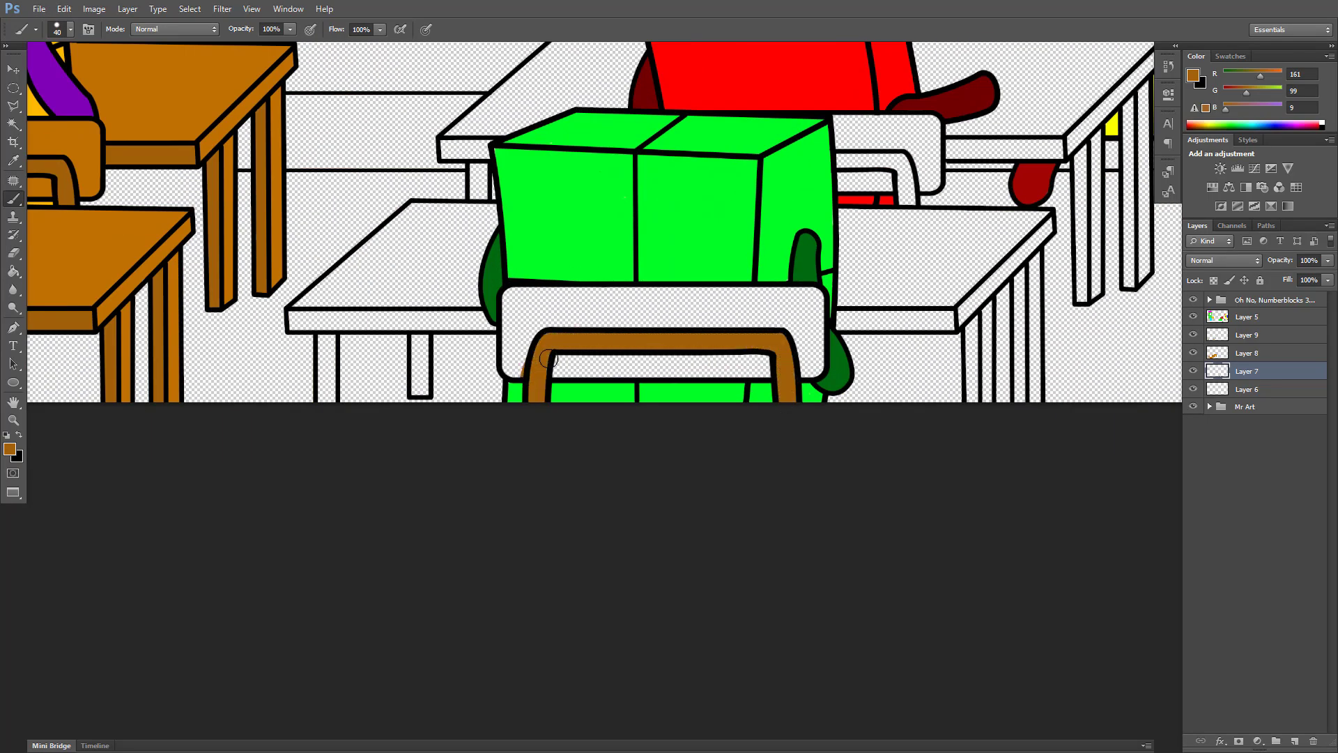
pyautogui.moveTo(325, 395); pyautogui.dragTo(384, 371)
pyautogui.moveTo(478, 363); pyautogui.dragTo(478, 302)
pyautogui.moveTo(352, 296)
pyautogui.mouseDown()
pyautogui.moveTo(734, 306)
pyautogui.moveTo(595, 316)
pyautogui.mouseUp()
pyautogui.scroll(3, 697, 306)
pyautogui.moveTo(858, 338); pyautogui.dragTo(785, 336)
# - With a smaller brush, paint the front faces of the right legs on the green and red pupils' desks dark brown
pyautogui.press('[')
pyautogui.press('[')
pyautogui.press('[')
pyautogui.click(700, 315)
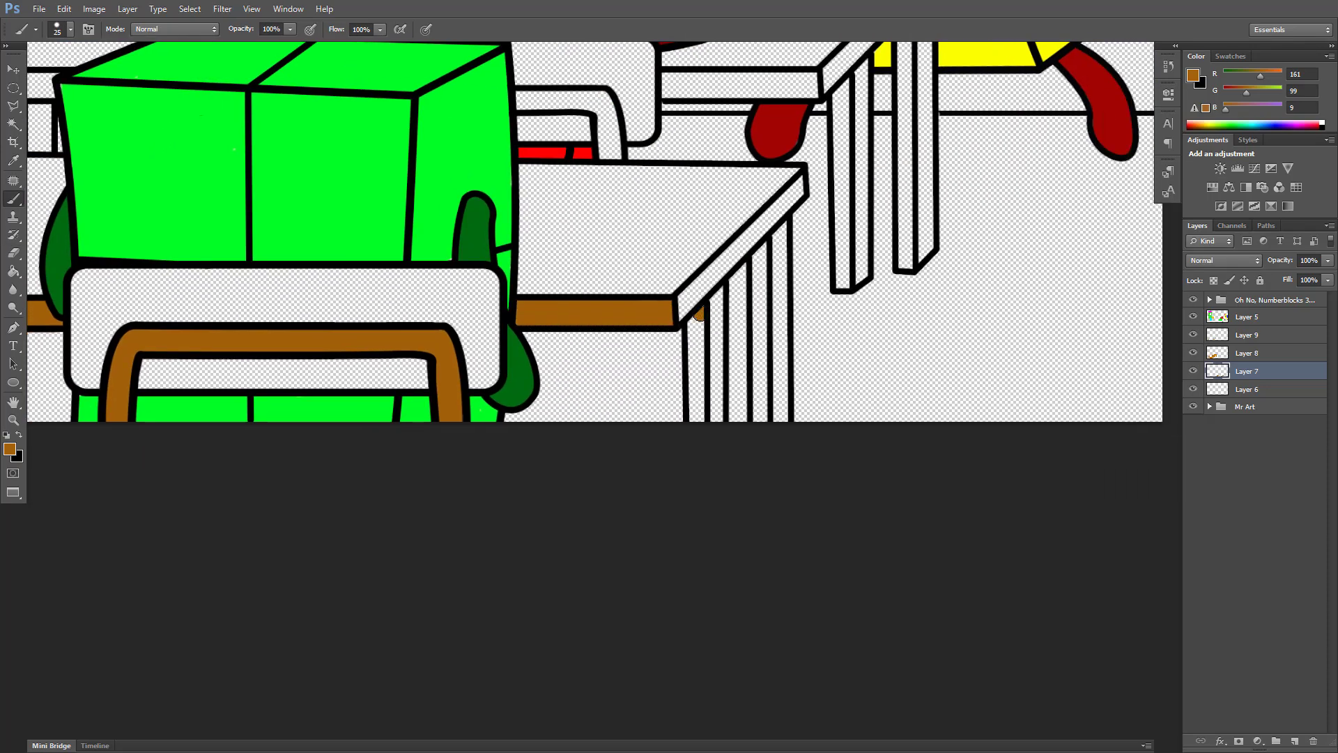
pyautogui.moveTo(759, 257)
pyautogui.mouseDown()
pyautogui.moveTo(760, 418)
pyautogui.moveTo(571, 513)
pyautogui.mouseUp()
pyautogui.moveTo(651, 217); pyautogui.dragTo(653, 262)
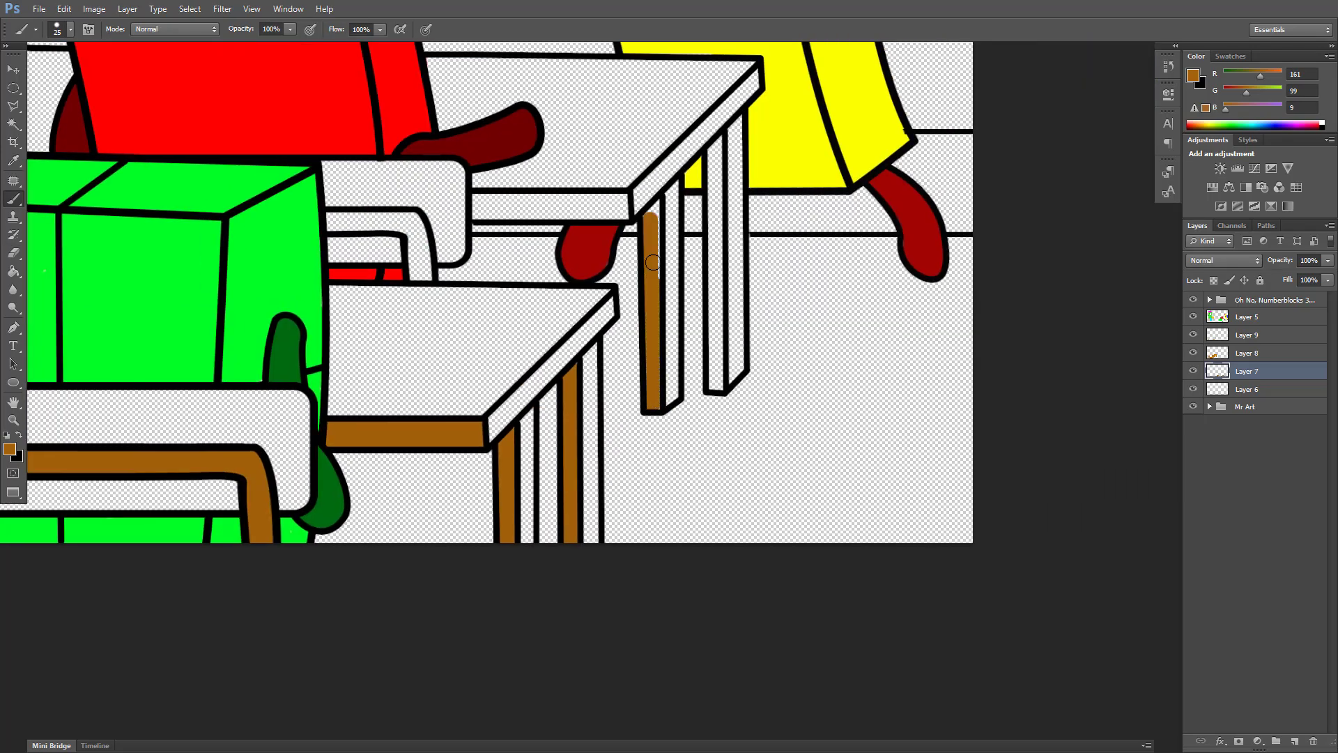
pyautogui.moveTo(716, 144)
pyautogui.mouseDown()
pyautogui.moveTo(716, 368)
pyautogui.moveTo(716, 151)
pyautogui.mouseUp()
# - Paint the red pupil's desk front edge, remaining left leg and chair frame dark brown
pyautogui.scroll(3, 867, 334)
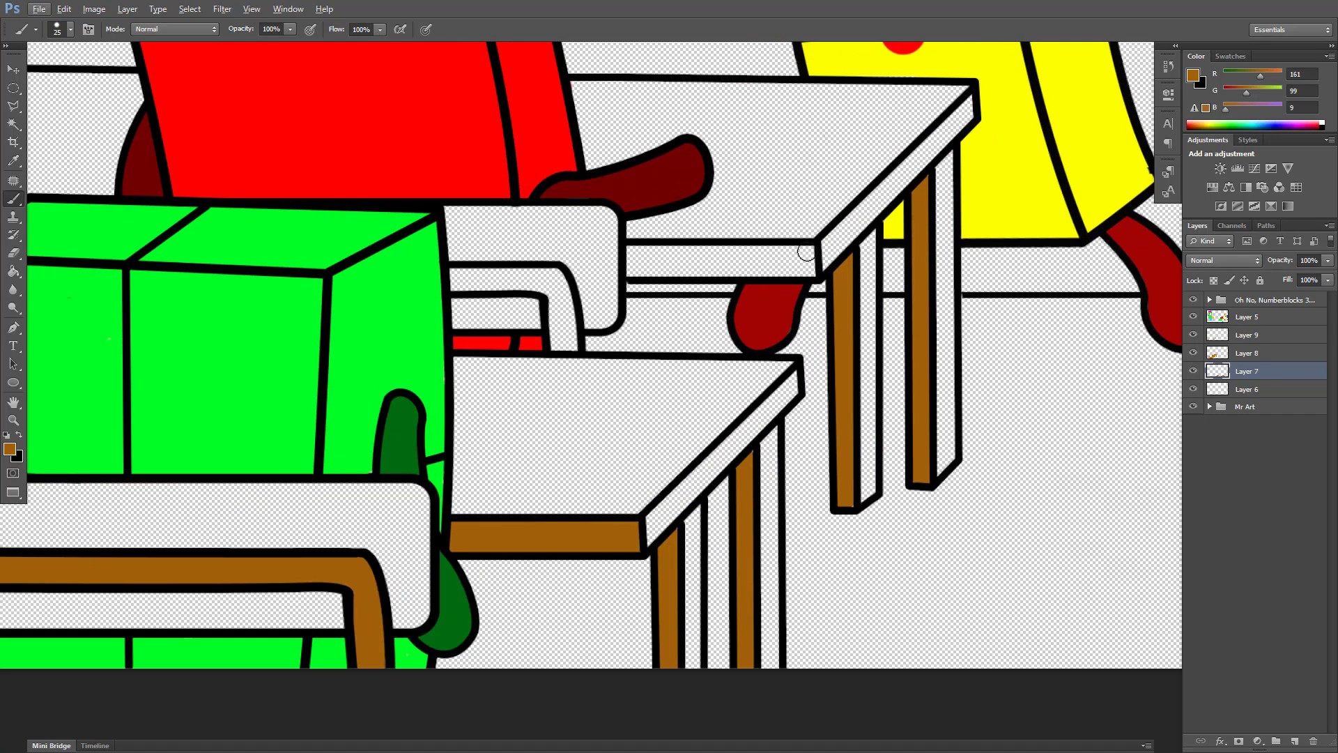
pyautogui.moveTo(809, 255); pyautogui.dragTo(636, 266)
pyautogui.moveTo(566, 341)
pyautogui.mouseDown()
pyautogui.moveTo(460, 281)
pyautogui.moveTo(545, 285)
pyautogui.mouseUp()
pyautogui.scroll(-3, 537, 293)
pyautogui.scroll(3, 225, 304)
pyautogui.moveTo(267, 307)
pyautogui.mouseDown()
pyautogui.moveTo(340, 290)
pyautogui.moveTo(272, 308)
pyautogui.mouseUp()
pyautogui.moveTo(334, 332); pyautogui.dragTo(333, 380)
pyautogui.scroll(-4, 551, 322)
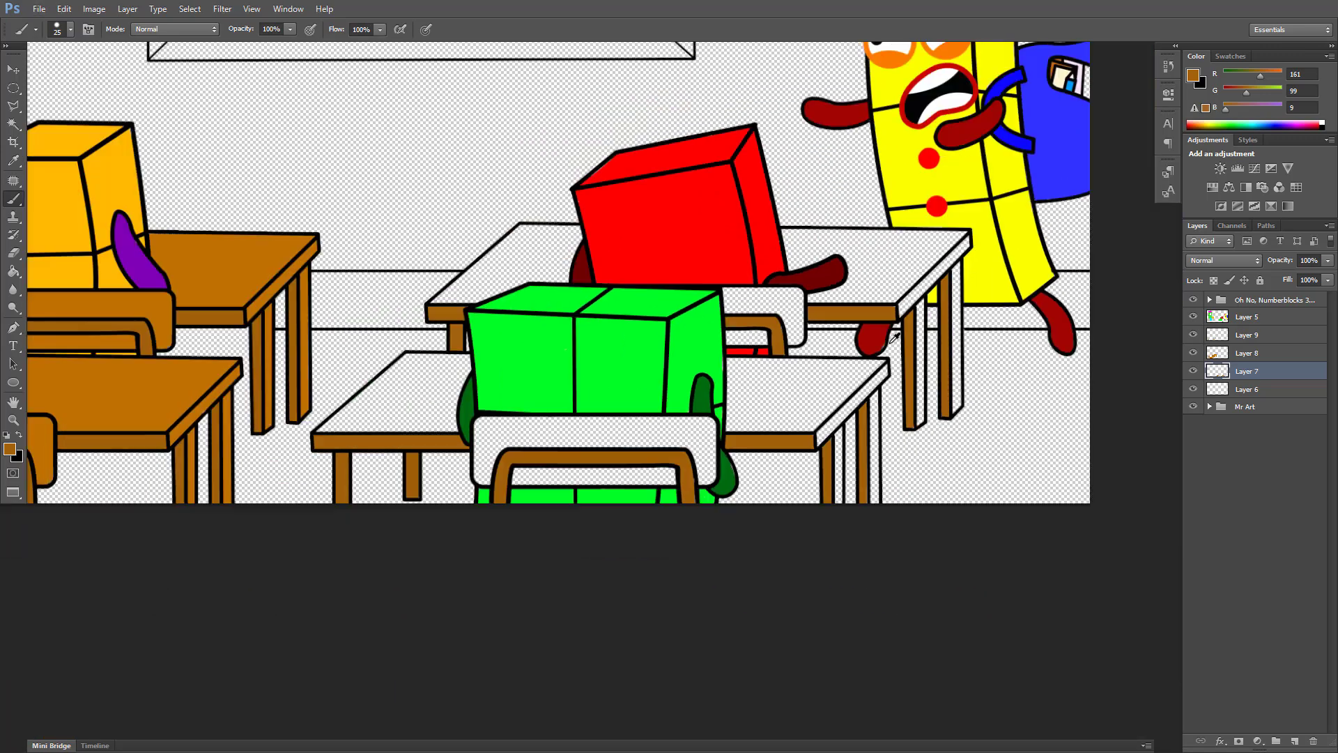
# - On Layer 6, sample the lighter brown (RGB 191, 114, 2) and paint the green pupil's tabletop, chair backrest and desk leg sides
pyautogui.click(1247, 389)
pyautogui.keyDown('alt'); pyautogui.click(272, 261); pyautogui.keyUp('alt')
pyautogui.moveTo(459, 392)
pyautogui.mouseDown()
pyautogui.moveTo(415, 408)
pyautogui.moveTo(429, 384)
pyautogui.moveTo(379, 383)
pyautogui.moveTo(420, 421)
pyautogui.mouseUp()
pyautogui.scroll(3, 429, 384)
pyautogui.moveTo(514, 455)
pyautogui.mouseDown()
pyautogui.moveTo(519, 519)
pyautogui.moveTo(849, 448)
pyautogui.moveTo(813, 536)
pyautogui.moveTo(878, 533)
pyautogui.mouseUp()
pyautogui.scroll(-4, 864, 516)
pyautogui.scroll(3, 692, 465)
pyautogui.moveTo(691, 466)
pyautogui.mouseDown()
pyautogui.moveTo(753, 379)
pyautogui.moveTo(747, 460)
pyautogui.moveTo(809, 488)
pyautogui.mouseUp()
pyautogui.scroll(-2, 806, 364)
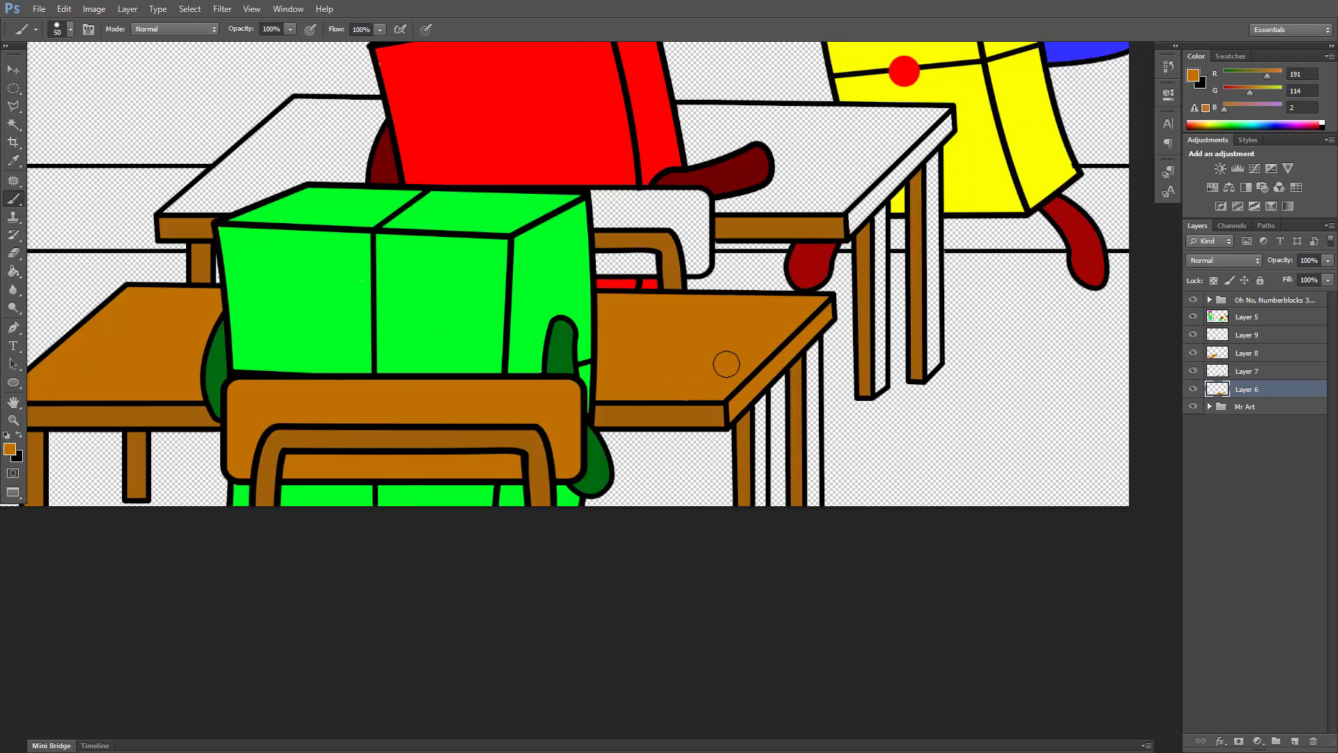
pyautogui.moveTo(806, 364)
pyautogui.mouseDown()
pyautogui.moveTo(808, 507)
pyautogui.moveTo(761, 411)
pyautogui.mouseUp()
# - Paint the red pupil's chair backrest, tabletop and desk leg sides lighter brown
pyautogui.moveTo(608, 263)
pyautogui.mouseDown()
pyautogui.moveTo(653, 214)
pyautogui.moveTo(644, 266)
pyautogui.moveTo(698, 258)
pyautogui.mouseUp()
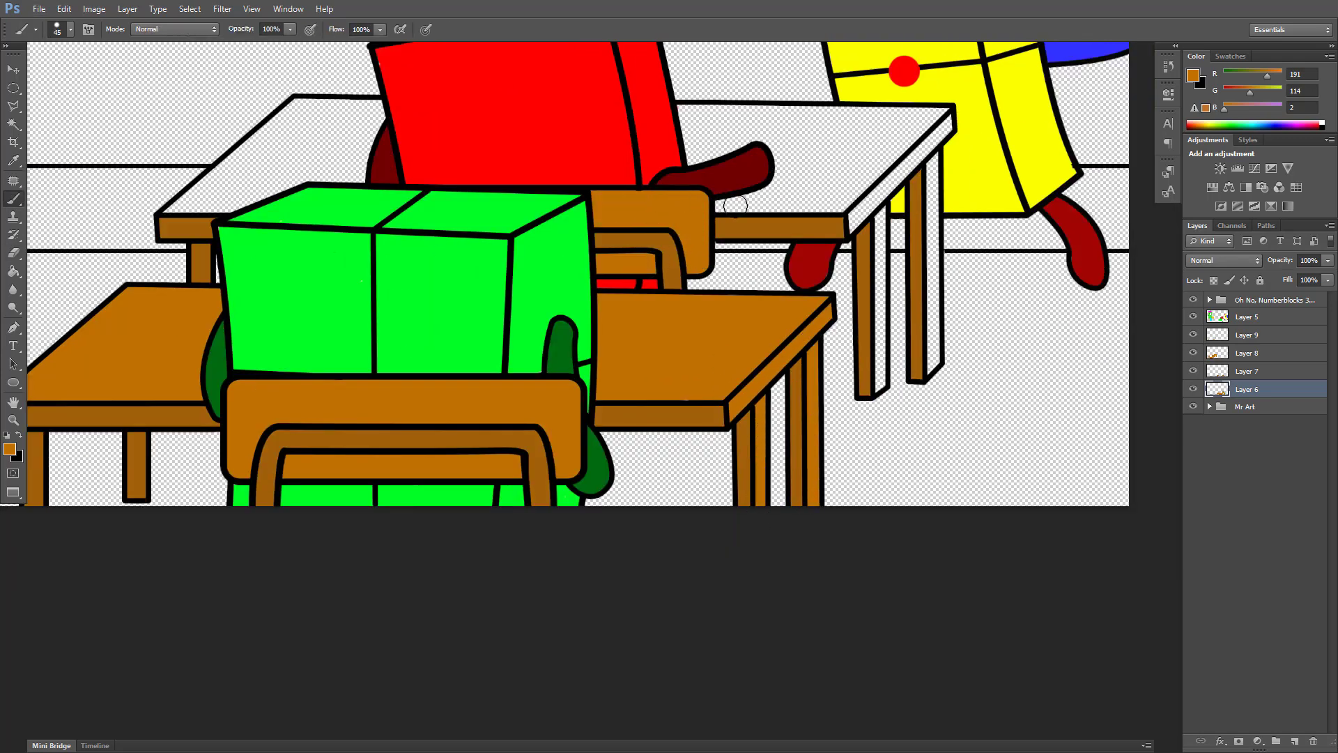
pyautogui.moveTo(741, 203); pyautogui.dragTo(608, 225)
pyautogui.moveTo(607, 225)
pyautogui.mouseDown()
pyautogui.moveTo(546, 139)
pyautogui.moveTo(770, 176)
pyautogui.mouseUp()
pyautogui.moveTo(793, 223); pyautogui.dragTo(799, 387)
pyautogui.moveTo(747, 407); pyautogui.dragTo(747, 255)
pyautogui.scroll(-1, 748, 292)
pyautogui.scroll(1, 287, 241)
pyautogui.moveTo(301, 259)
pyautogui.mouseDown()
pyautogui.moveTo(366, 252)
pyautogui.moveTo(398, 164)
pyautogui.moveTo(312, 234)
pyautogui.mouseUp()
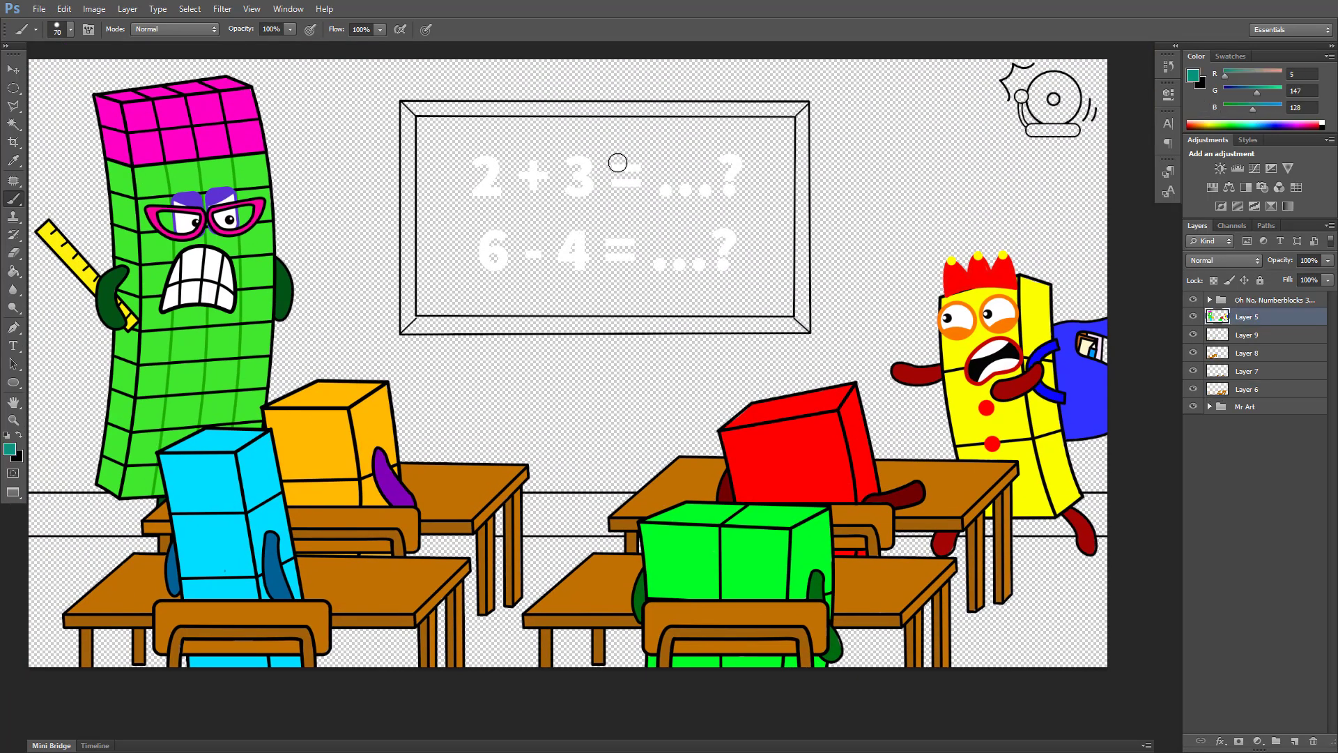
# - On Layer 5, paint the chalkboard surface around the sums teal (RGB 5, 147, 128)
pyautogui.press(']')
pyautogui.press(']')
pyautogui.moveTo(617, 163)
pyautogui.mouseDown()
pyautogui.moveTo(710, 194)
pyautogui.moveTo(607, 264)
pyautogui.moveTo(766, 181)
pyautogui.moveTo(460, 141)
pyautogui.moveTo(440, 158)
pyautogui.moveTo(472, 271)
pyautogui.moveTo(596, 292)
pyautogui.moveTo(455, 304)
pyautogui.moveTo(759, 289)
pyautogui.moveTo(752, 235)
pyautogui.mouseUp()
pyautogui.scroll(1, 752, 235)
pyautogui.moveTo(792, 367)
pyautogui.mouseDown()
pyautogui.moveTo(789, 118)
pyautogui.moveTo(769, 171)
pyautogui.moveTo(794, 117)
pyautogui.moveTo(457, 131)
pyautogui.moveTo(304, 117)
pyautogui.moveTo(304, 364)
pyautogui.mouseUp()
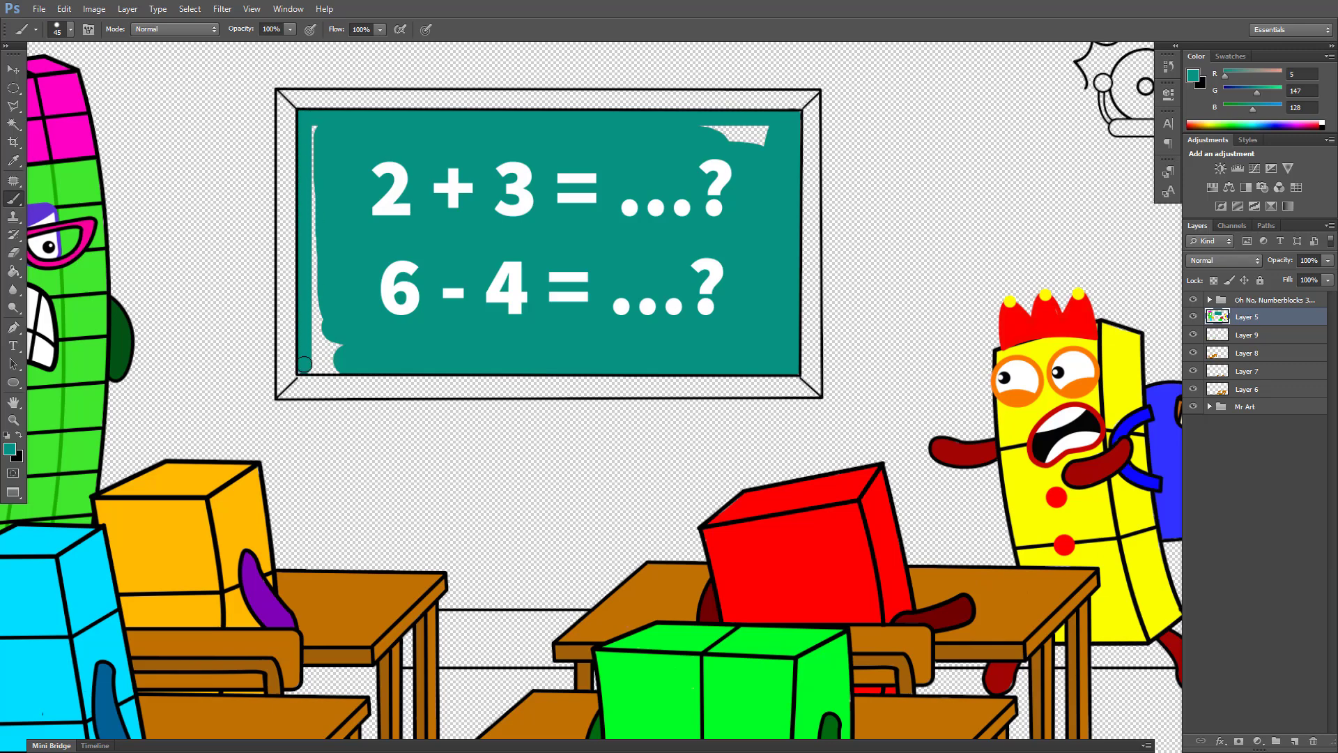
pyautogui.moveTo(739, 131); pyautogui.dragTo(761, 137)
# - On Layer 9, set the brush colour to pale teal (RGB 154, 211, 203) and paint the chalkboard's frame
pyautogui.click(1247, 335)
pyautogui.click(1194, 75)
pyautogui.moveTo(764, 239); pyautogui.dragTo(723, 225)
pyautogui.click(1005, 186)
pyautogui.moveTo(810, 241)
pyautogui.mouseDown()
pyautogui.moveTo(808, 388)
pyautogui.moveTo(288, 388)
pyautogui.moveTo(359, 102)
pyautogui.moveTo(804, 186)
pyautogui.moveTo(807, 237)
pyautogui.mouseUp()
pyautogui.scroll(-3, 955, 267)
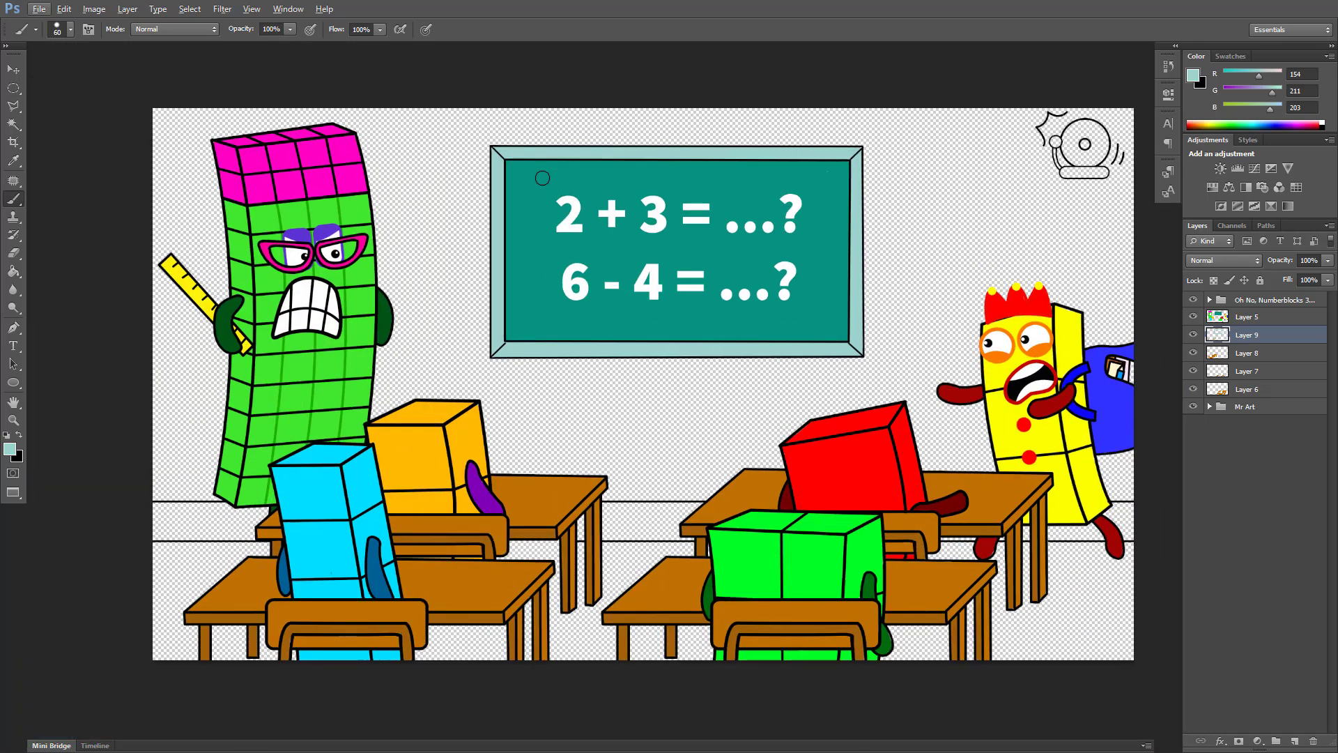
# - On a new layer just above the Mr Art group, paint the whole back wall cream (RGB 252, 246, 232) with a 150 px brush
pyautogui.click(1263, 407)
pyautogui.click(1295, 741)
pyautogui.click(1194, 76)
pyautogui.click(1004, 185)
pyautogui.press(']')
pyautogui.press(']')
pyautogui.press(']')
pyautogui.press(']')
pyautogui.press(']')
pyautogui.press(']')
pyautogui.moveTo(471, 361); pyautogui.dragTo(436, 347)
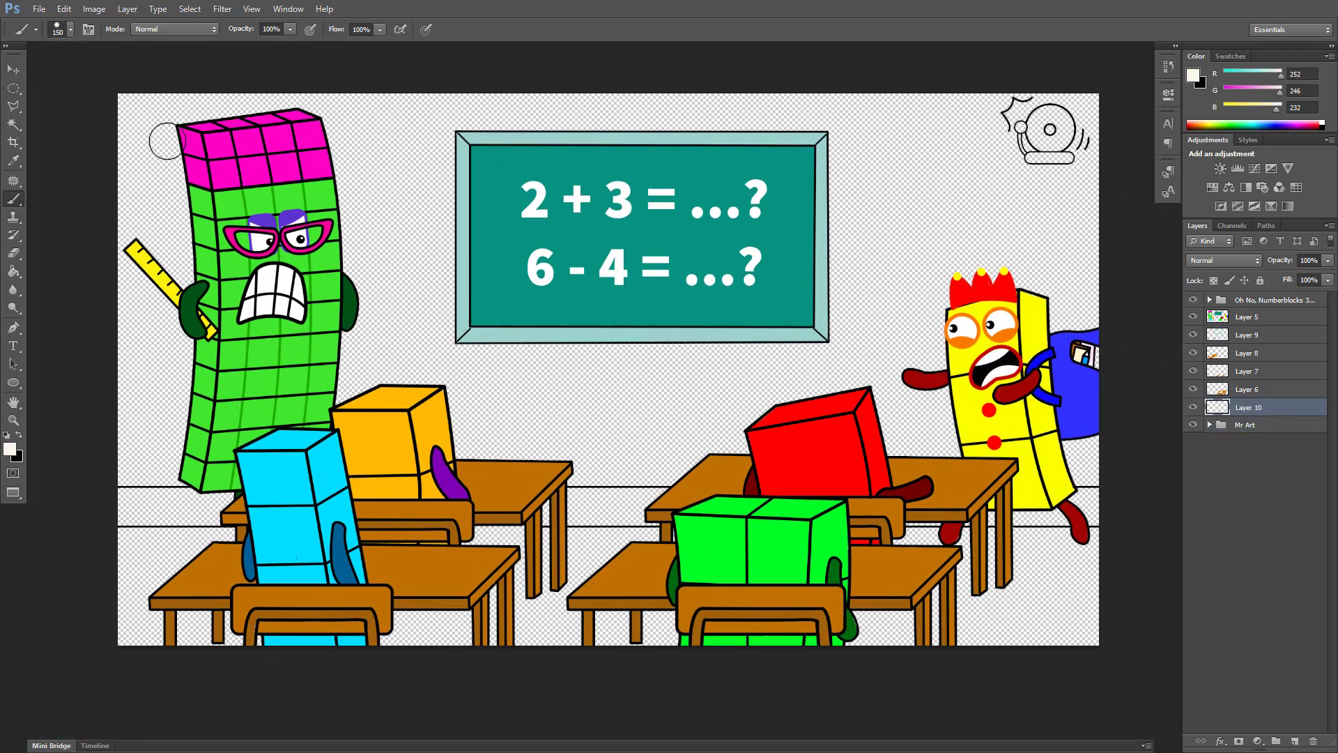
pyautogui.moveTo(164, 140)
pyautogui.mouseDown()
pyautogui.moveTo(114, 465)
pyautogui.moveTo(201, 457)
pyautogui.moveTo(332, 173)
pyautogui.moveTo(332, 377)
pyautogui.moveTo(756, 369)
pyautogui.moveTo(457, 451)
pyautogui.moveTo(757, 429)
pyautogui.moveTo(577, 448)
pyautogui.moveTo(682, 448)
pyautogui.moveTo(569, 467)
pyautogui.moveTo(780, 371)
pyautogui.moveTo(727, 129)
pyautogui.moveTo(1138, 96)
pyautogui.moveTo(814, 192)
pyautogui.moveTo(1070, 307)
pyautogui.moveTo(1088, 460)
pyautogui.mouseUp()
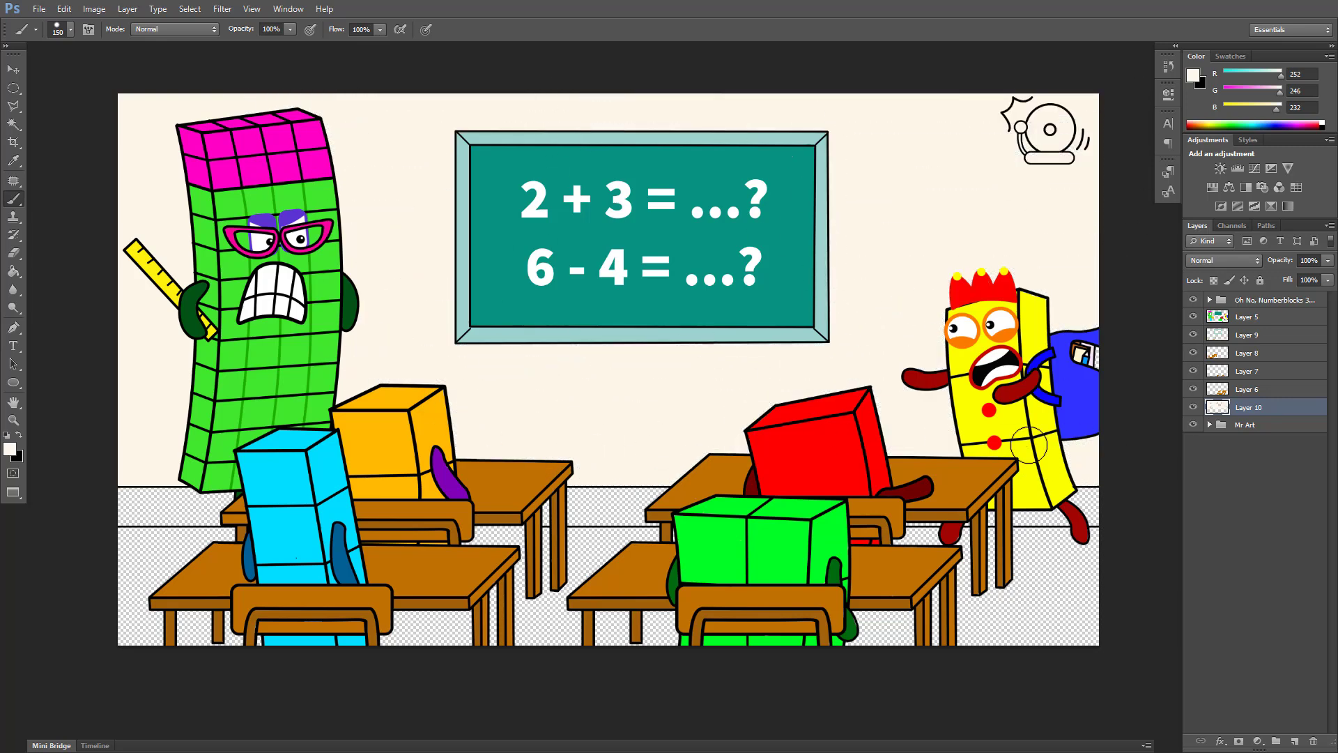
# - Paint the dome of the school bell bright yellow with a smaller brush
pyautogui.scroll(5, 1077, 130)
pyautogui.press('[')
pyautogui.press('[')
pyautogui.press('[')
pyautogui.press('[')
pyautogui.press('[')
pyautogui.moveTo(1028, 125)
pyautogui.mouseDown()
pyautogui.moveTo(980, 164)
pyautogui.moveTo(1025, 178)
pyautogui.moveTo(1021, 111)
pyautogui.moveTo(978, 138)
pyautogui.mouseUp()
# - Set the brush colour to light grey (RGB 235, 233, 220) and paint the bell's centre, base and striker arm
pyautogui.click(1193, 76)
pyautogui.moveTo(686, 197); pyautogui.dragTo(685, 207)
pyautogui.click(1004, 184)
pyautogui.click(1013, 147)
pyautogui.scroll(2, 1082, 263)
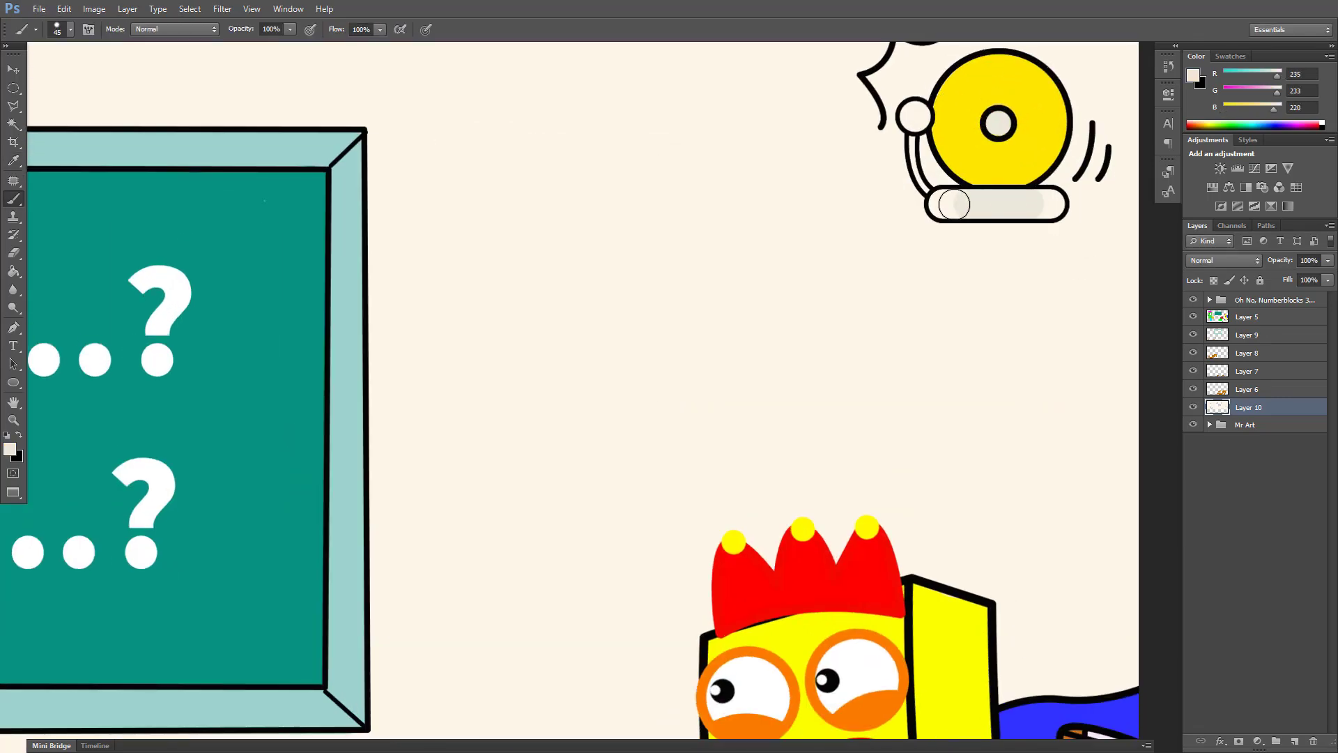
pyautogui.moveTo(952, 206); pyautogui.dragTo(1049, 204)
pyautogui.press('[')
pyautogui.press('[')
pyautogui.moveTo(924, 190); pyautogui.dragTo(917, 115)
# - Set the brush colour to darker yellow (RGB 233, 208, 0) and paint the bell's round striker
pyautogui.click(1193, 76)
pyautogui.click(850, 208)
pyautogui.click(1005, 185)
pyautogui.press(']')
# - On a new layer directly above the Mr Art group, paint the baseboard strip along the wall orange-brown (RGB 204, 124, 62)
pyautogui.scroll(-6, 1046, 139)
pyautogui.click(1246, 424)
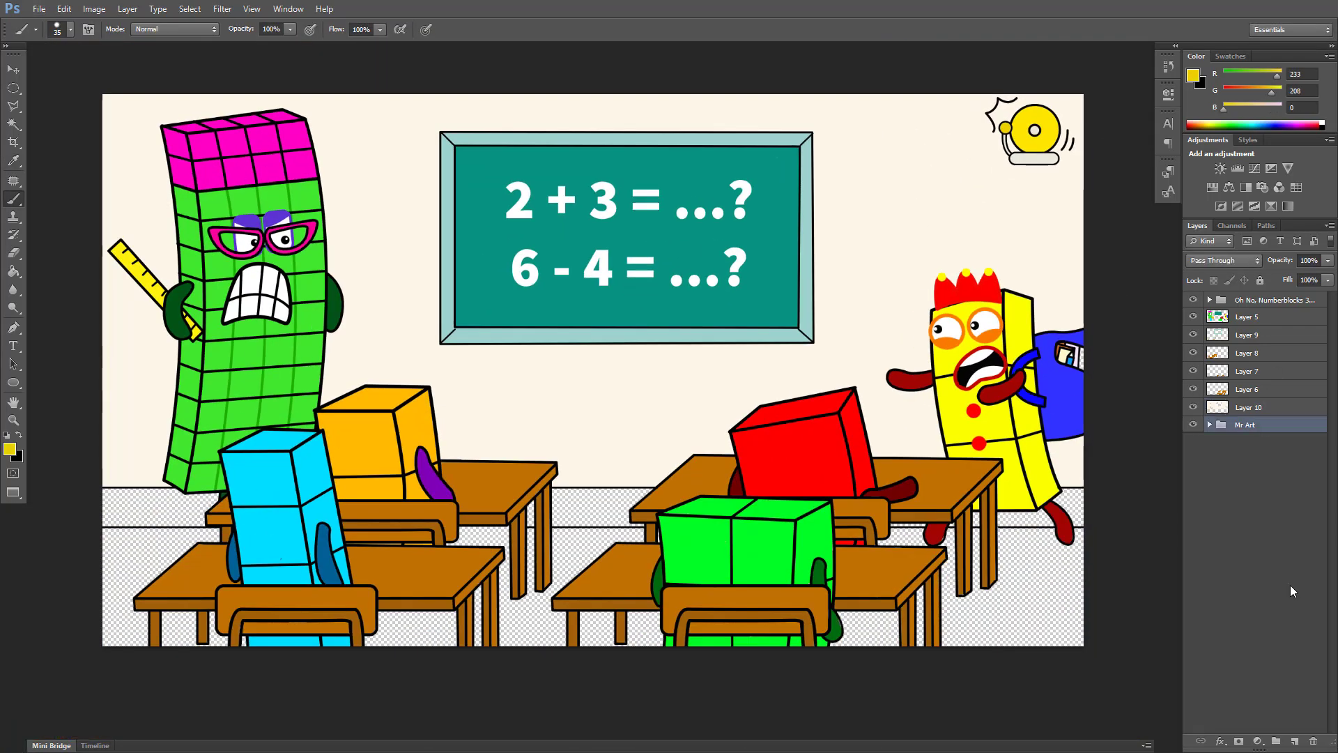
pyautogui.click(1295, 740)
pyautogui.click(1193, 75)
pyautogui.click(865, 358)
pyautogui.click(795, 228)
pyautogui.click(1005, 184)
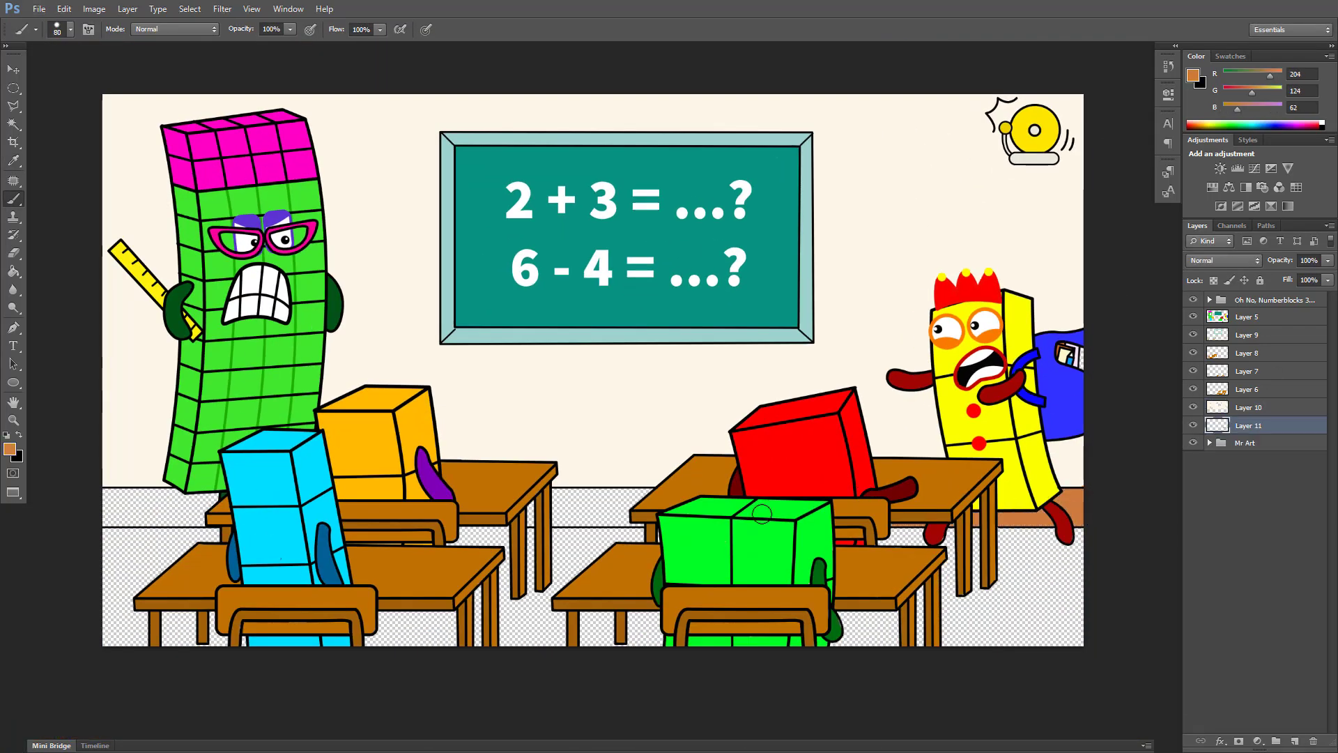
pyautogui.moveTo(762, 514)
pyautogui.mouseDown()
pyautogui.moveTo(587, 509)
pyautogui.moveTo(653, 502)
pyautogui.moveTo(103, 508)
pyautogui.moveTo(204, 511)
pyautogui.mouseUp()
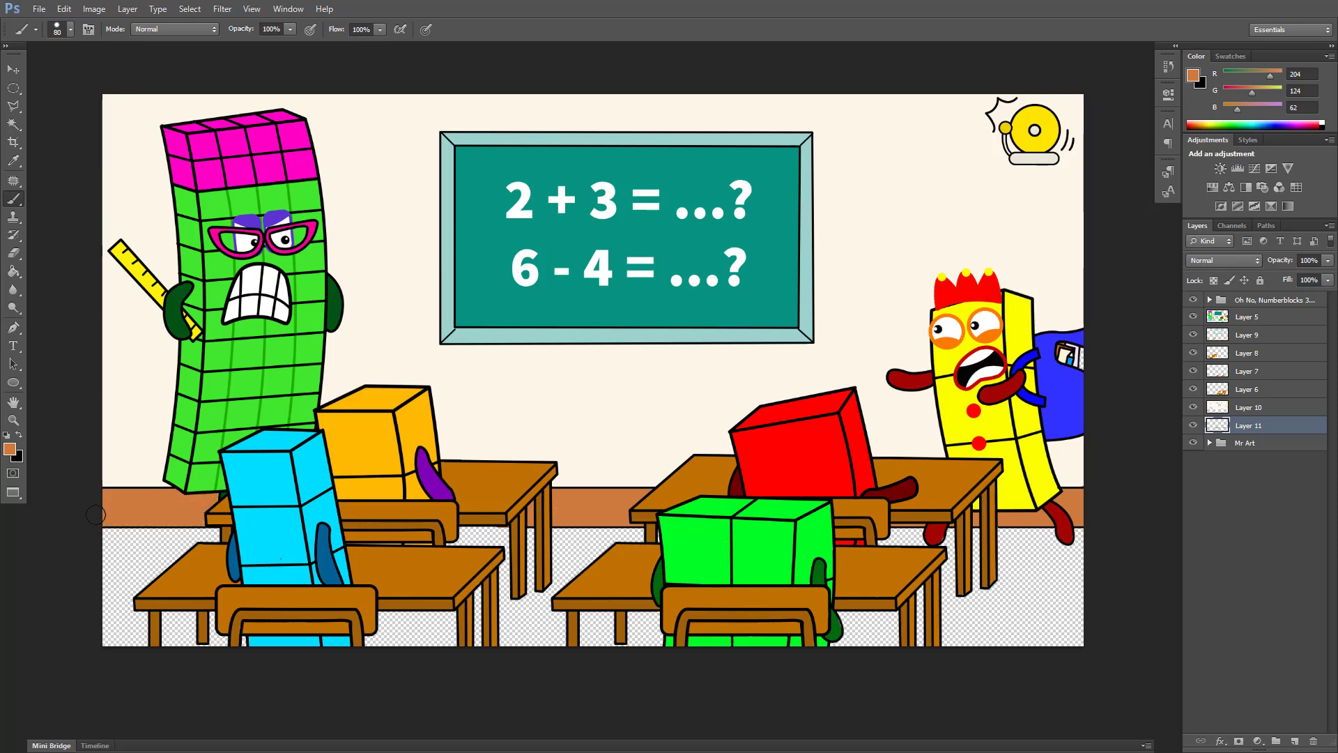
# - Add another layer above the Mr Art group and paint the floor sandy beige (RGB 229, 199, 135) with an enlarged brush
pyautogui.click(1245, 443)
pyautogui.click(1295, 741)
pyautogui.click(1193, 76)
pyautogui.click(744, 211)
pyautogui.click(1004, 185)
pyautogui.press(']')
pyautogui.press(']')
pyautogui.press(']')
pyautogui.press(']')
pyautogui.moveTo(1085, 536)
pyautogui.mouseDown()
pyautogui.moveTo(961, 651)
pyautogui.moveTo(654, 534)
pyautogui.moveTo(547, 622)
pyautogui.moveTo(130, 653)
pyautogui.moveTo(233, 558)
pyautogui.mouseUp()
# - Draw five floor shadows with the Ellipse tool, one beneath each of the four desks and one under the running yellow character
pyautogui.click(13, 382)
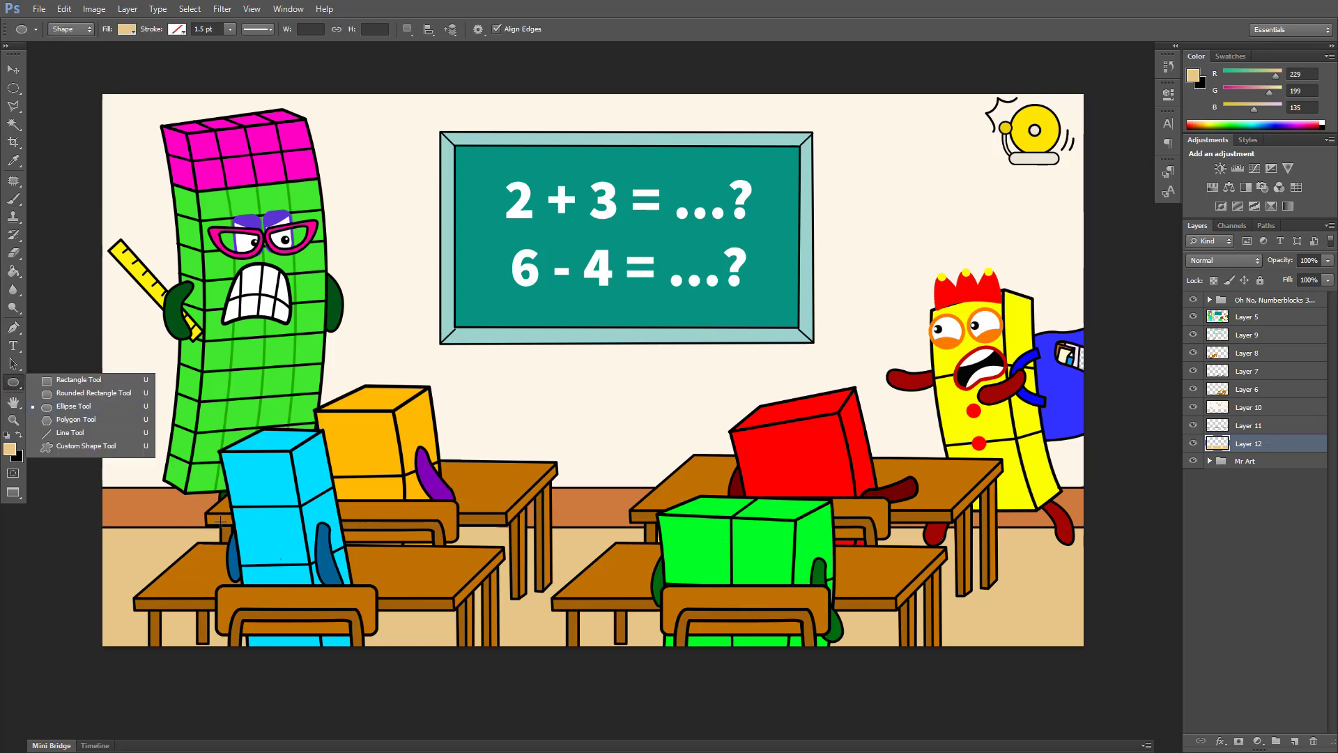
pyautogui.moveTo(153, 627); pyautogui.dragTo(496, 673)
pyautogui.moveTo(303, 534); pyautogui.dragTo(557, 611)
pyautogui.moveTo(570, 625); pyautogui.dragTo(945, 692)
pyautogui.moveTo(847, 527); pyautogui.dragTo(705, 503)
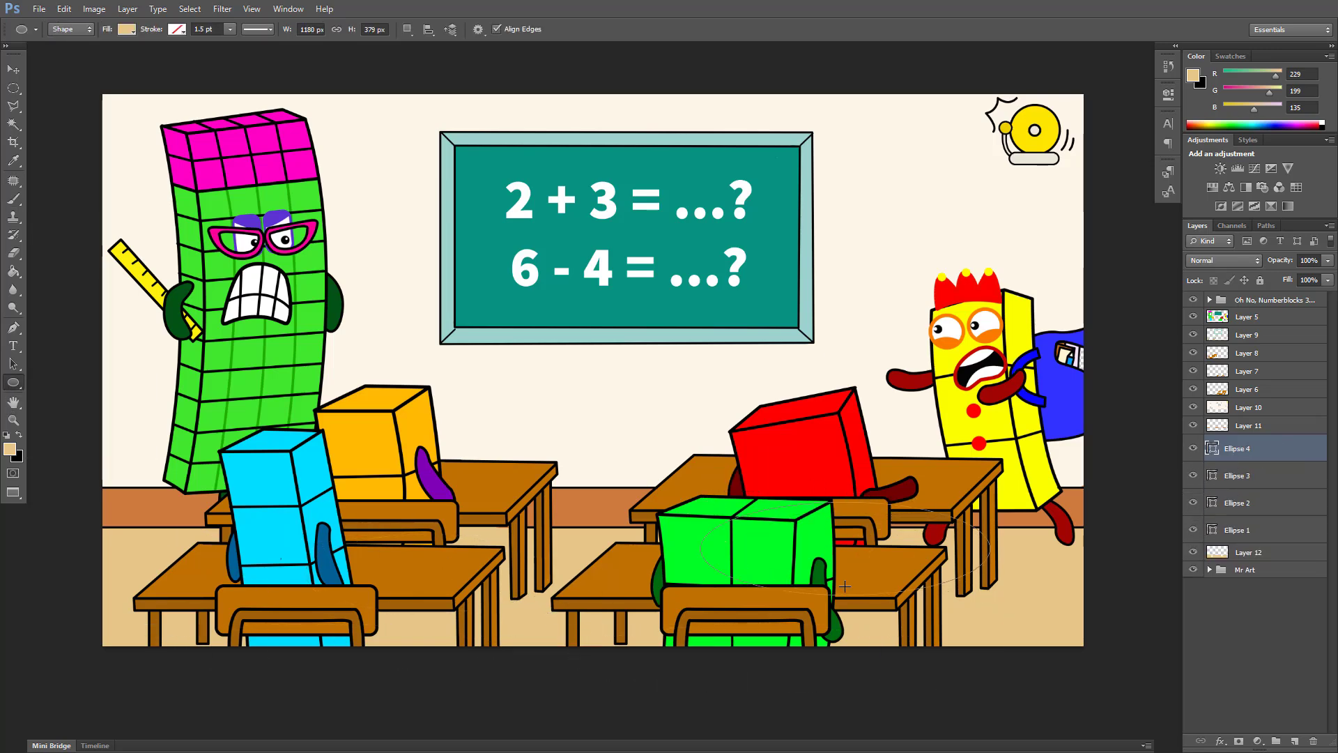
pyautogui.moveTo(1079, 539); pyautogui.dragTo(913, 554)
# - Select all five ellipse layers and change their fill colour to black
pyautogui.keyDown('shift'); pyautogui.click(1247, 557); pyautogui.keyUp('shift')
pyautogui.click(127, 29)
pyautogui.click(193, 57)
pyautogui.moveTo(728, 334)
pyautogui.mouseDown()
pyautogui.moveTo(714, 358)
pyautogui.moveTo(673, 373)
pyautogui.mouseUp()
pyautogui.click(1007, 185)
# - Lower the Fill of the five ellipse shadows to 12% and deselect the layers
pyautogui.click(1327, 279)
pyautogui.moveTo(1327, 295); pyautogui.dragTo(1265, 307)
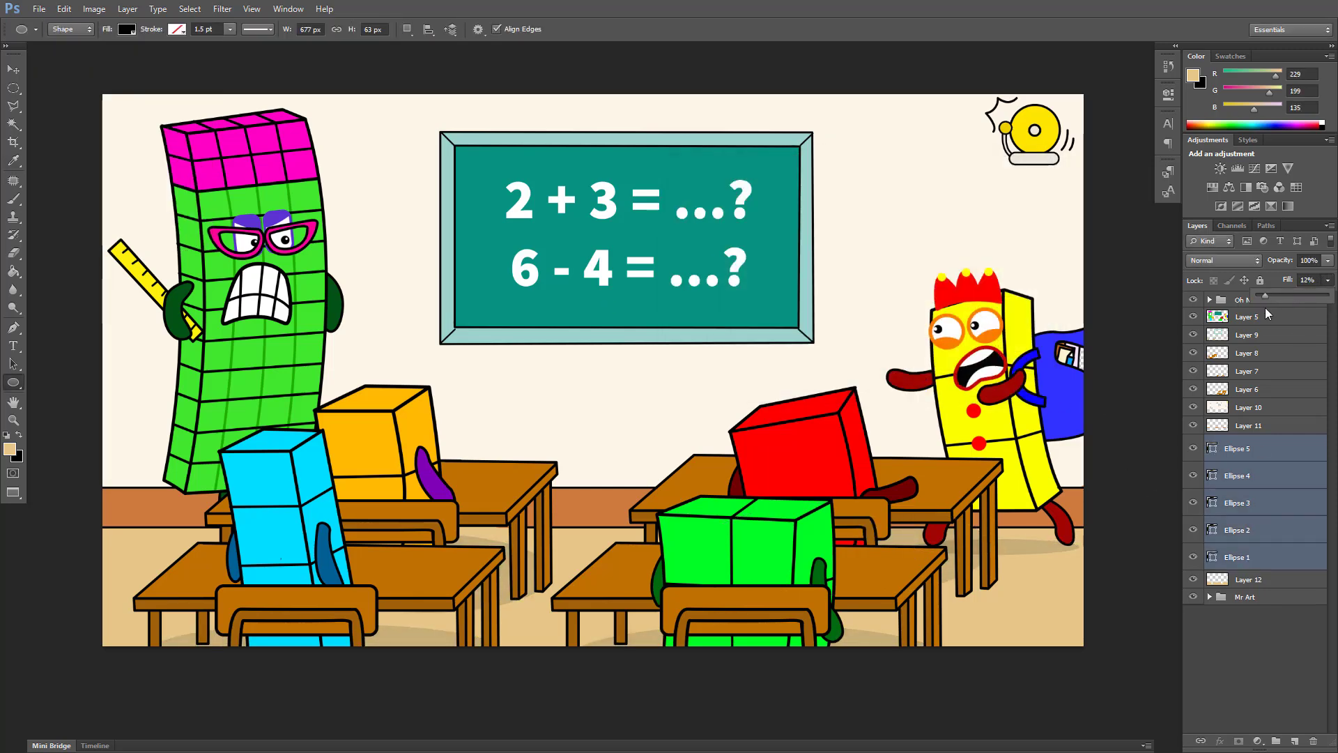
pyautogui.click(1248, 479)
pyautogui.press('v')
pyautogui.click(1254, 629)
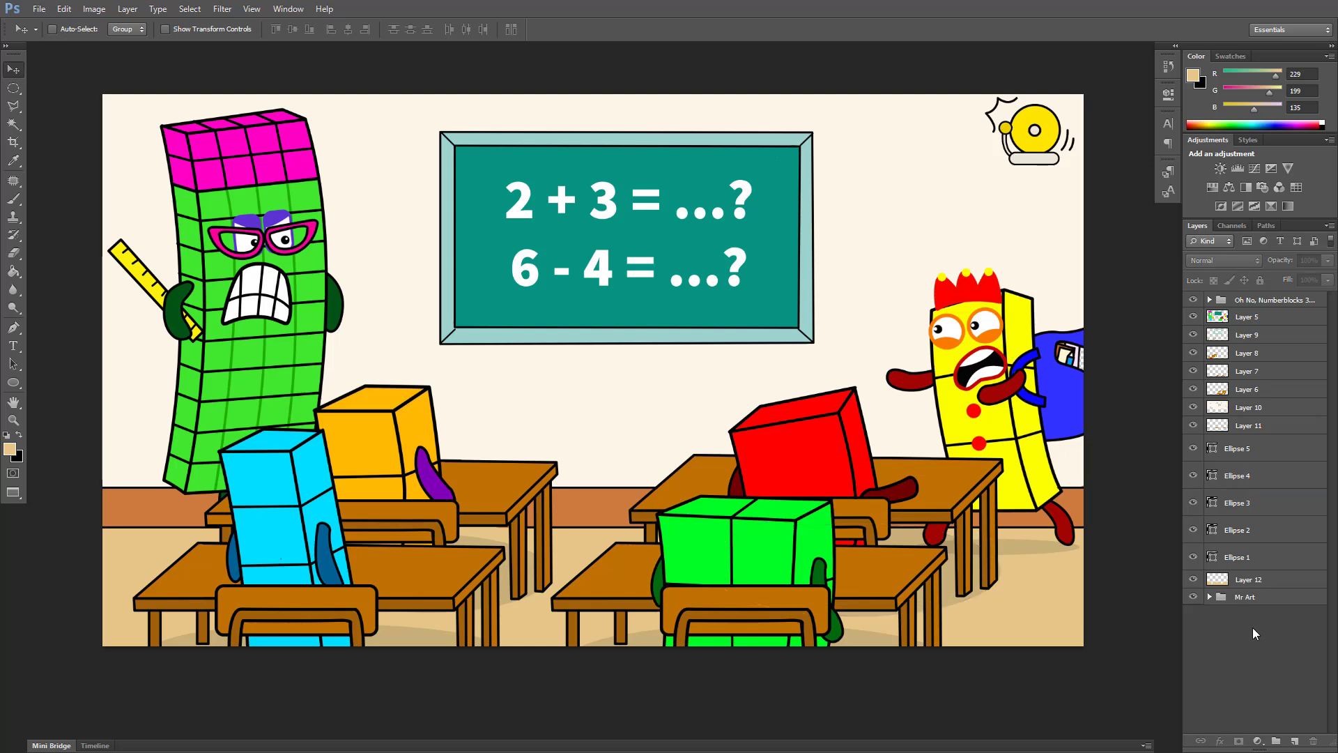